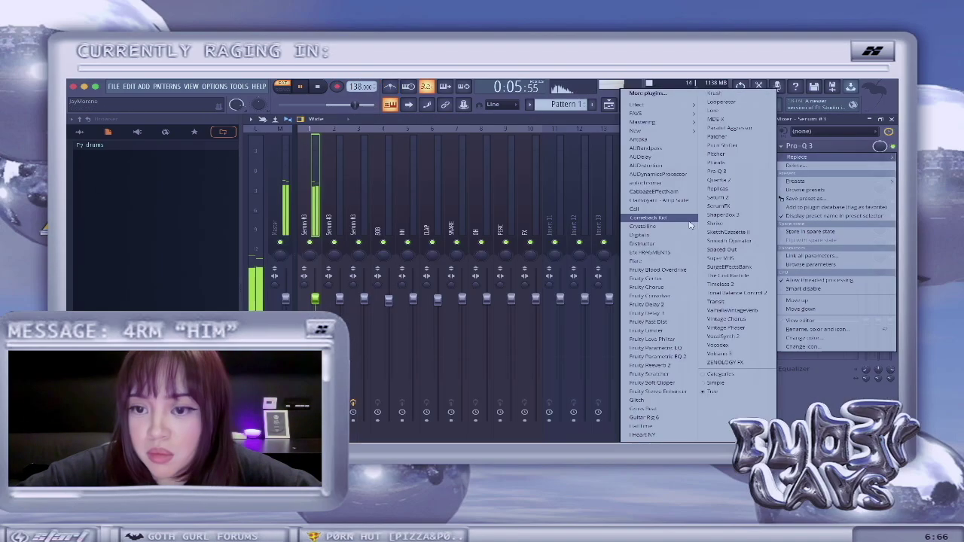
# Replace Pro-Q 3 on the first Serum mixer track with Fruity parametric EQ 2 and load a low- and high-cut preset
pyautogui.click(666, 349)
pyautogui.click(490, 135)
pyautogui.click(517, 167)
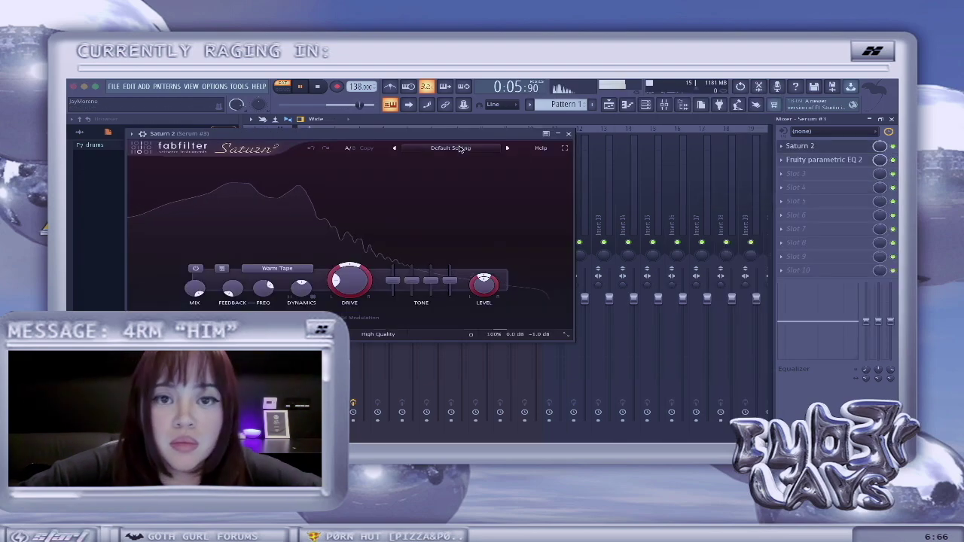
# Load the Chaotic Layer bM preset in Saturn 2 on the first Serum mixer track and step back one preset
pyautogui.click(460, 148)
pyautogui.moveTo(444, 195)
pyautogui.click(538, 198)
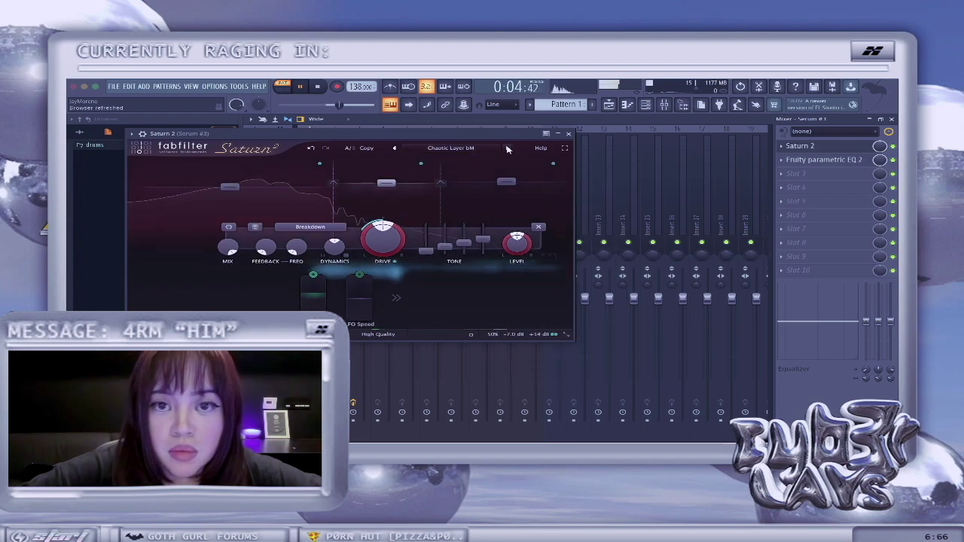
pyautogui.click(396, 148)
pyautogui.click(568, 134)
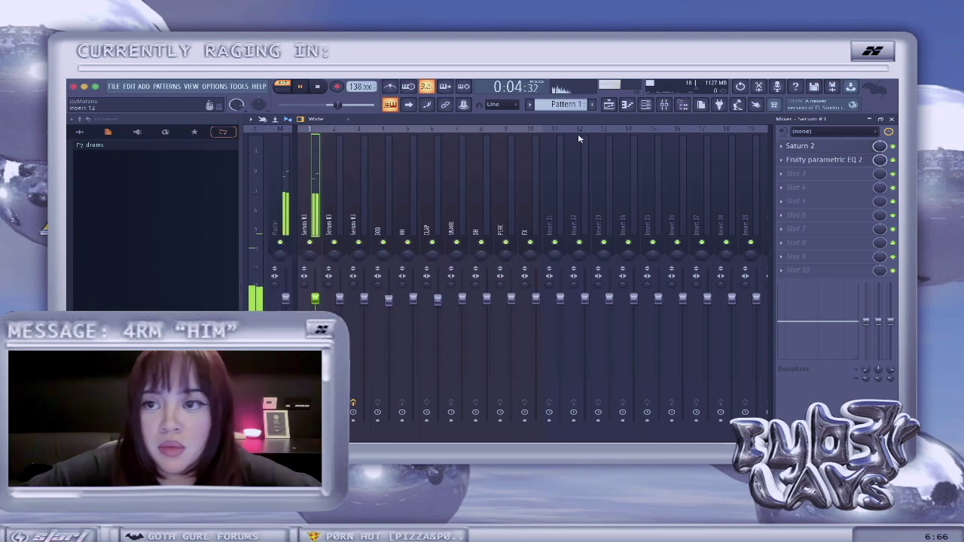
pyautogui.click(812, 161)
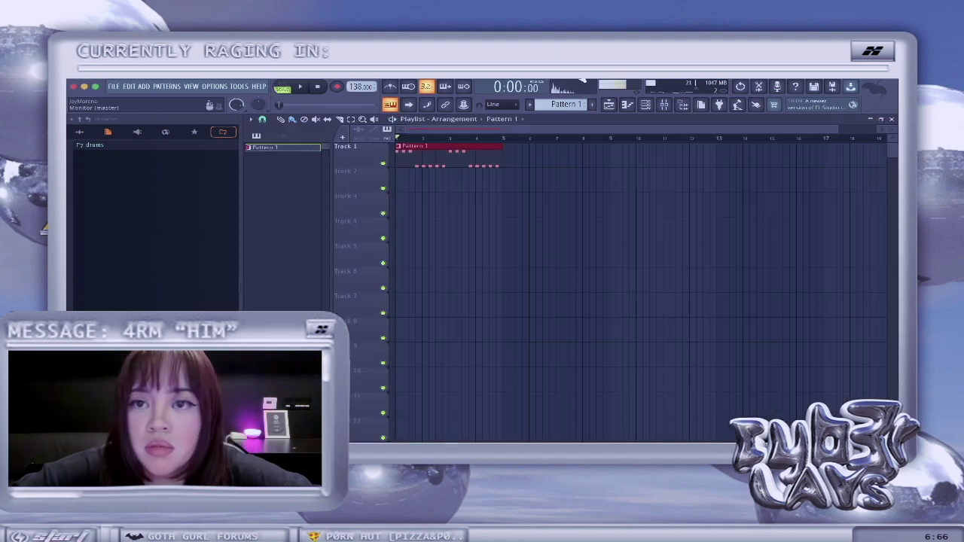
# In the SQ80 V piano roll, lower the second and fourth long notes to D4
pyautogui.click(647, 106)
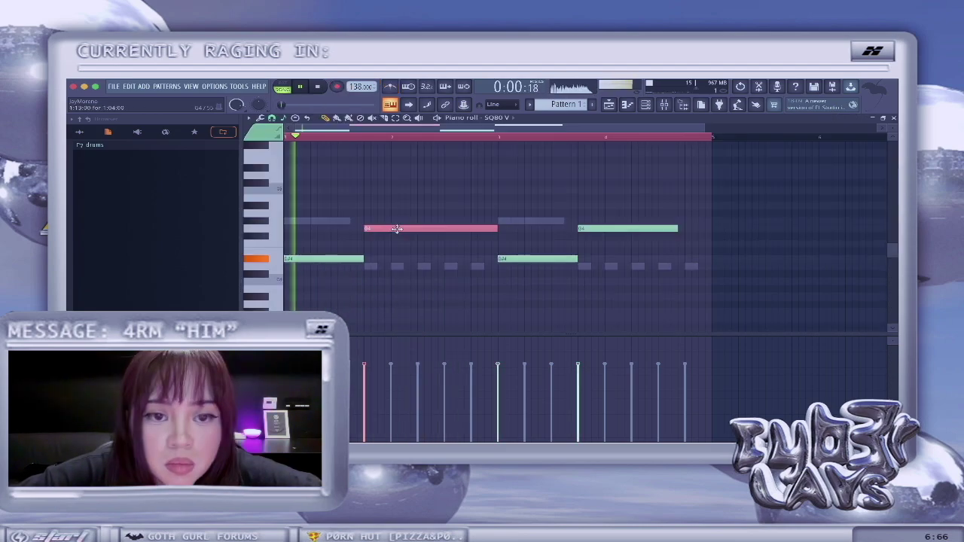
pyautogui.moveTo(396, 228); pyautogui.dragTo(396, 269)
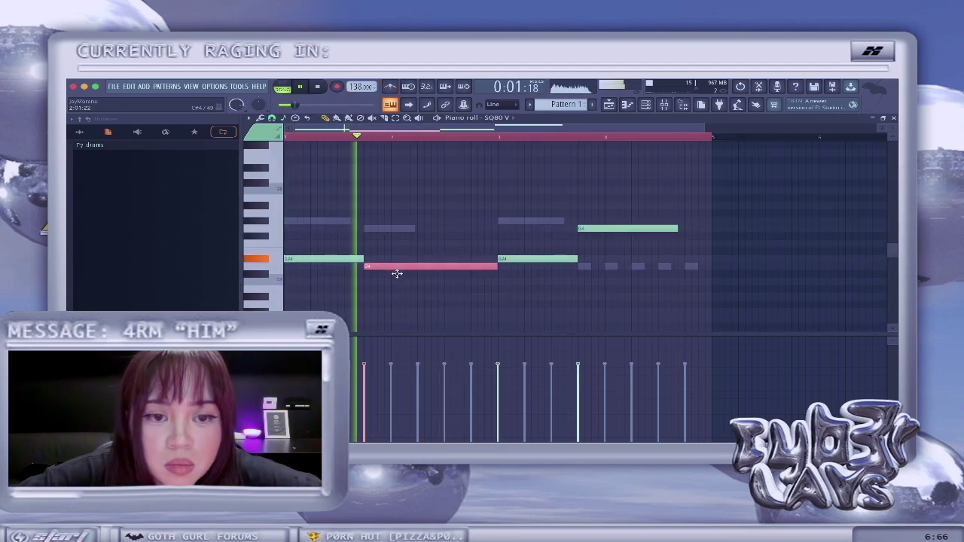
pyautogui.moveTo(598, 230); pyautogui.dragTo(603, 271)
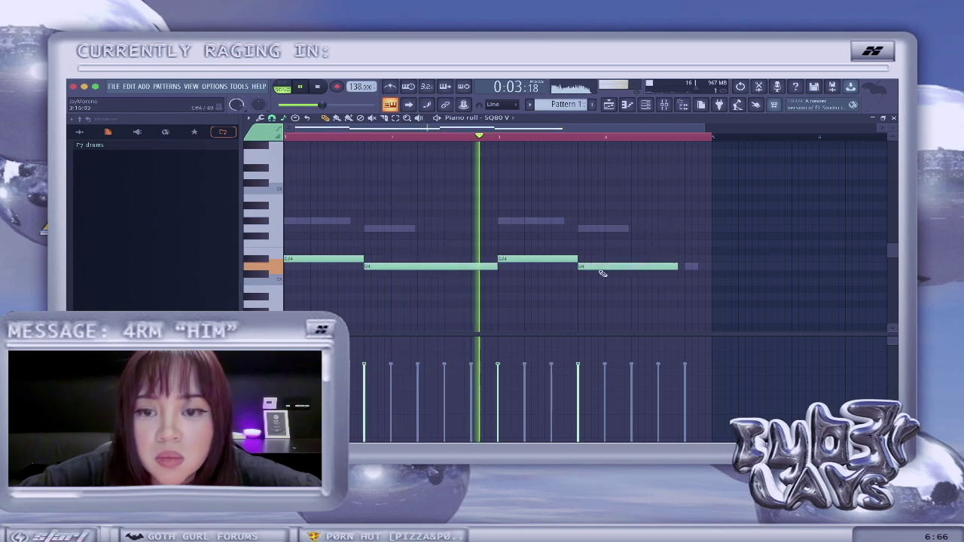
# Record a new melody into the KORG MS-20 V #2 channel over the playing pattern
pyautogui.click(645, 104)
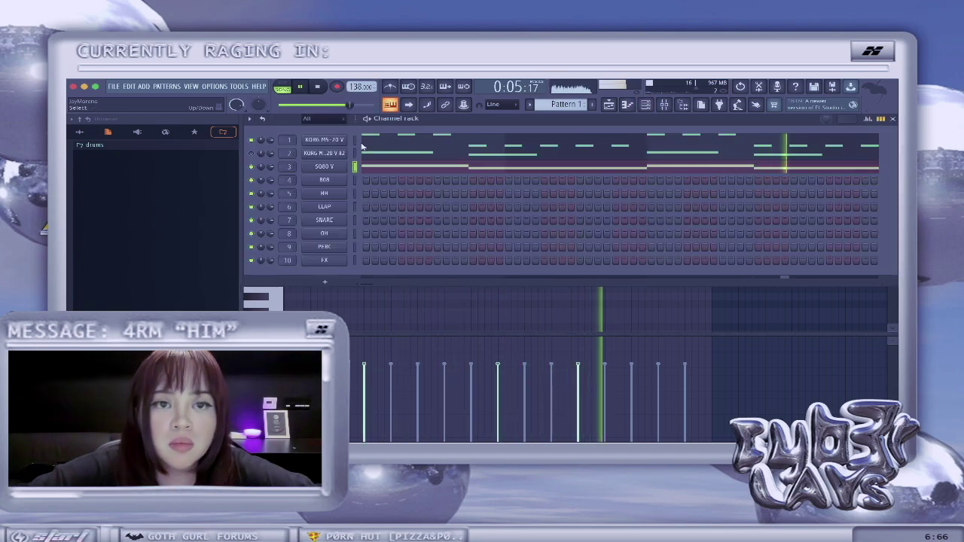
pyautogui.click(363, 145)
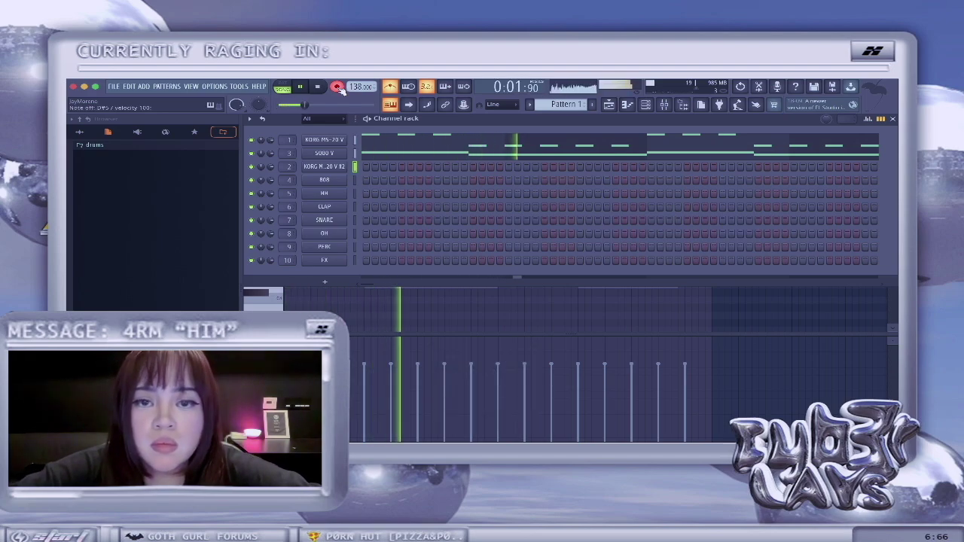
pyautogui.press('space')
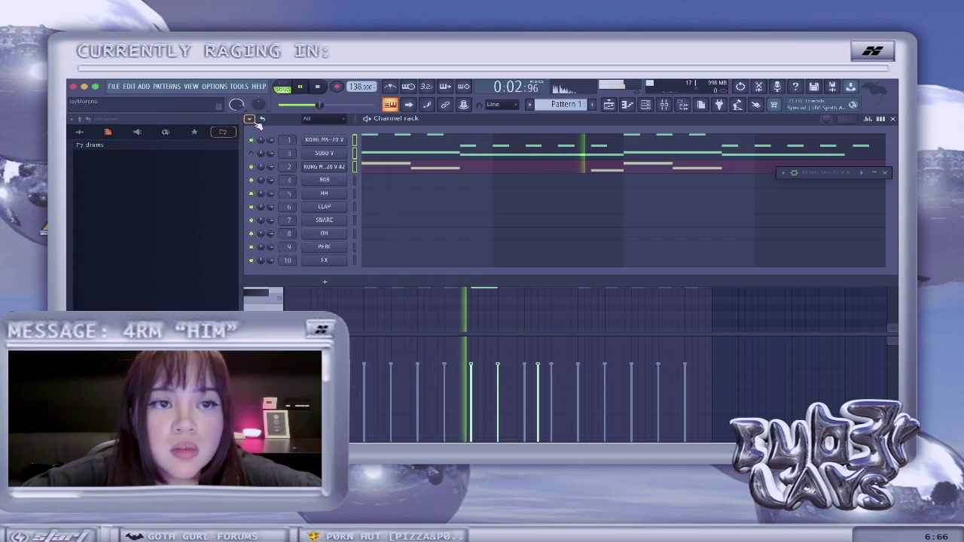
# Transpose the selected channels in the channel rack by +1 semitone
pyautogui.click(250, 119)
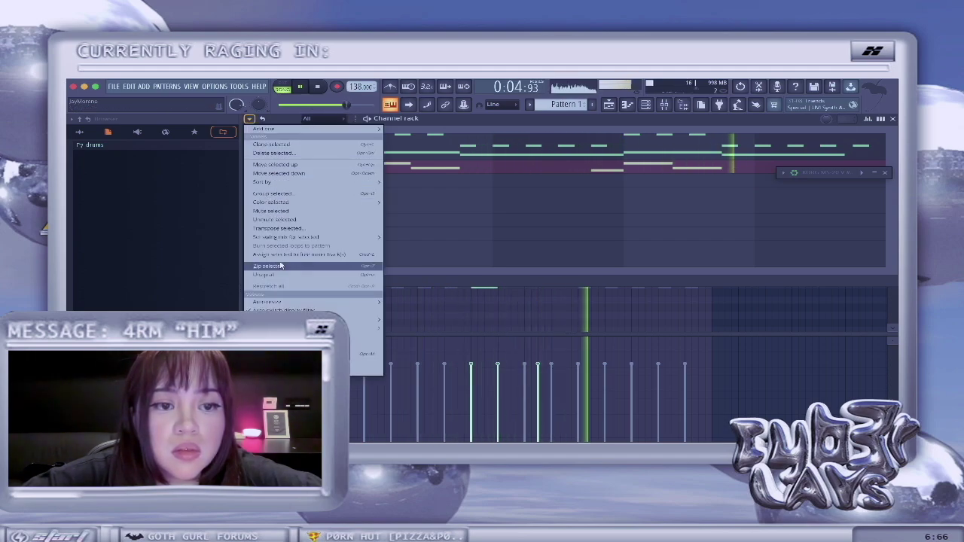
pyautogui.click(296, 230)
pyautogui.write('+1')
pyautogui.press('Return')
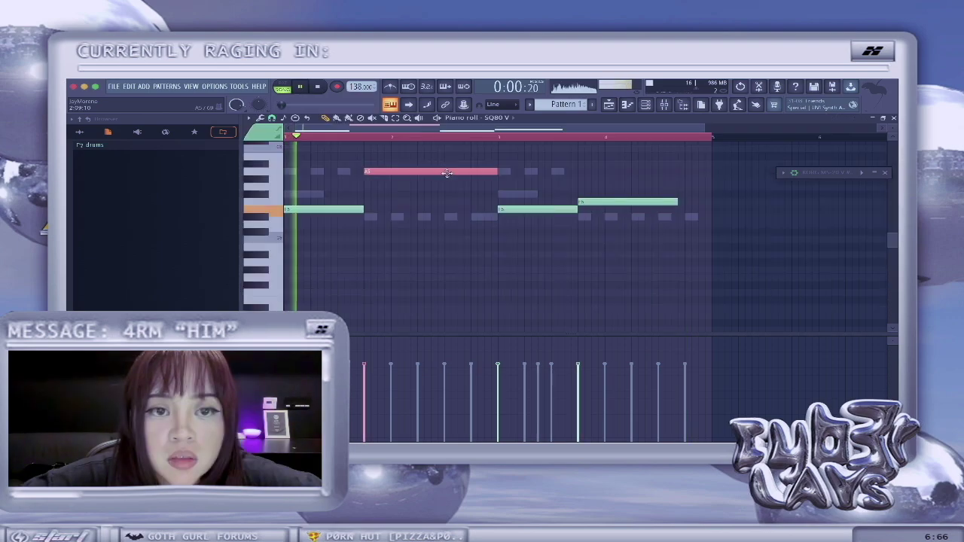
# Move the second and fourth SQ80 V notes to G#5 and shift the whole part down one octave
pyautogui.moveTo(445, 173); pyautogui.dragTo(447, 183)
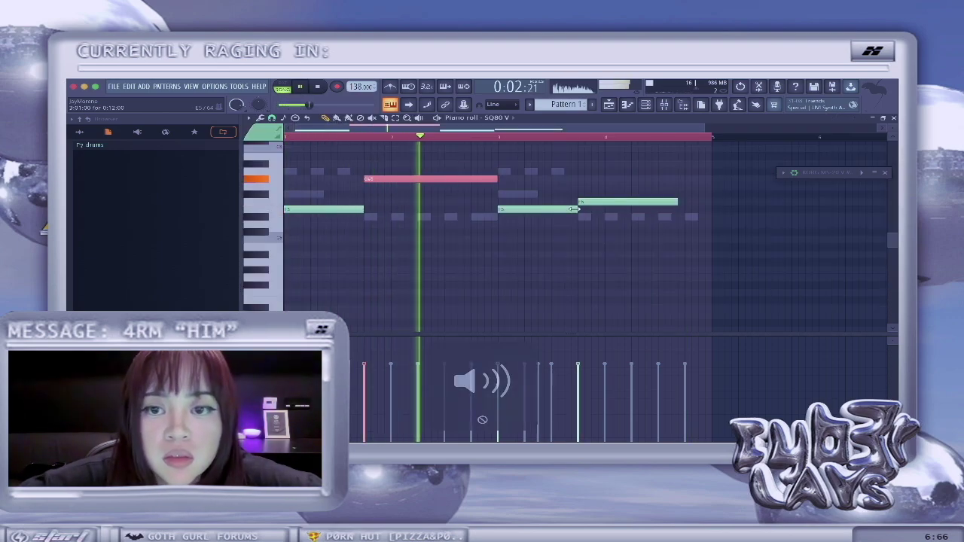
pyautogui.moveTo(611, 203); pyautogui.dragTo(599, 176)
pyautogui.hotkey('ctrl', 'a')
pyautogui.hotkey('ctrl', 'Down')
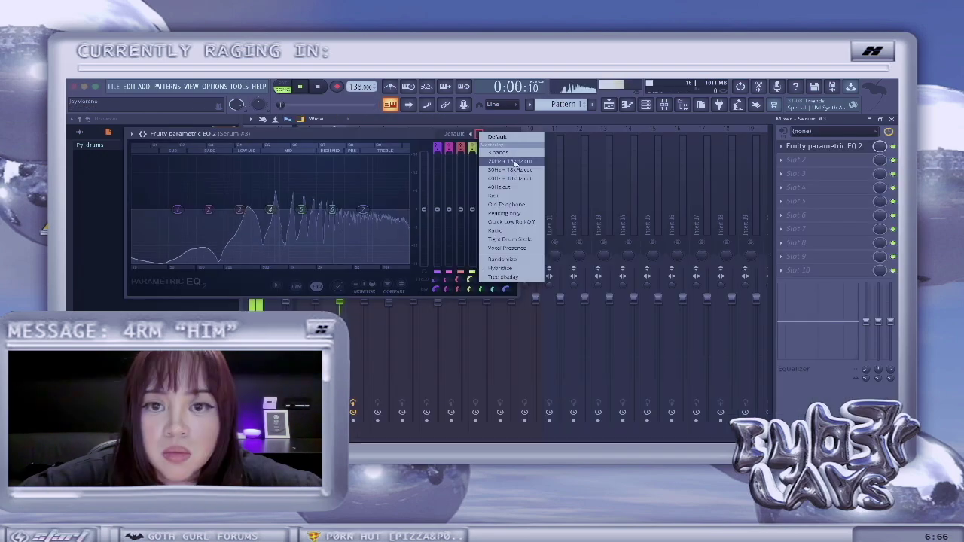
# Audition the 20Hz + 18kHz cut preset and settle on Old Telephone in Fruity parametric EQ 2 on the second Serum mixer track
pyautogui.click(512, 162)
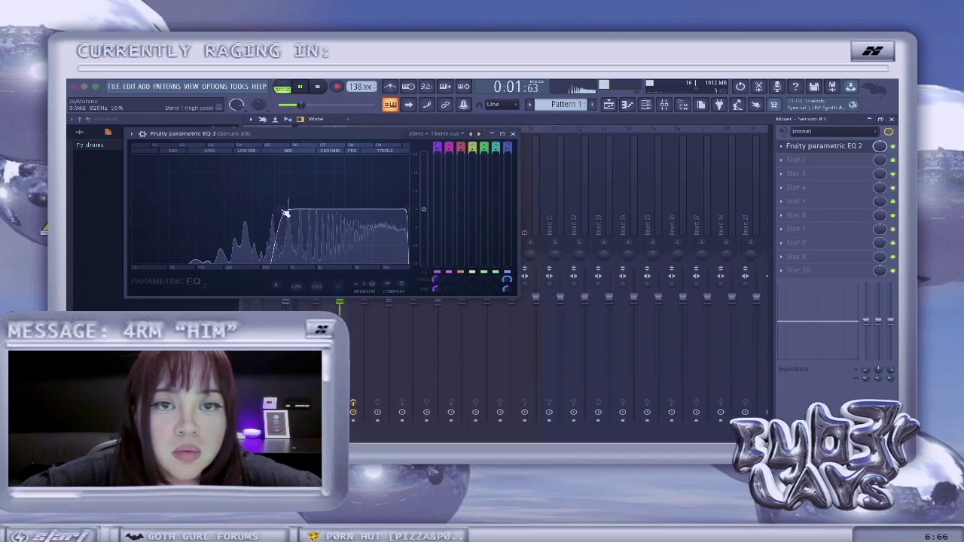
pyautogui.click(479, 137)
pyautogui.click(513, 210)
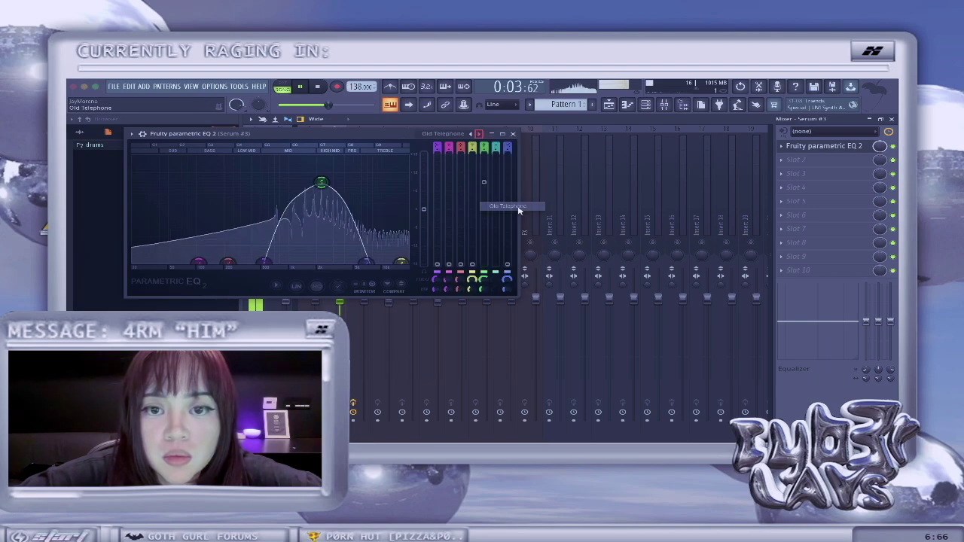
pyautogui.click(514, 134)
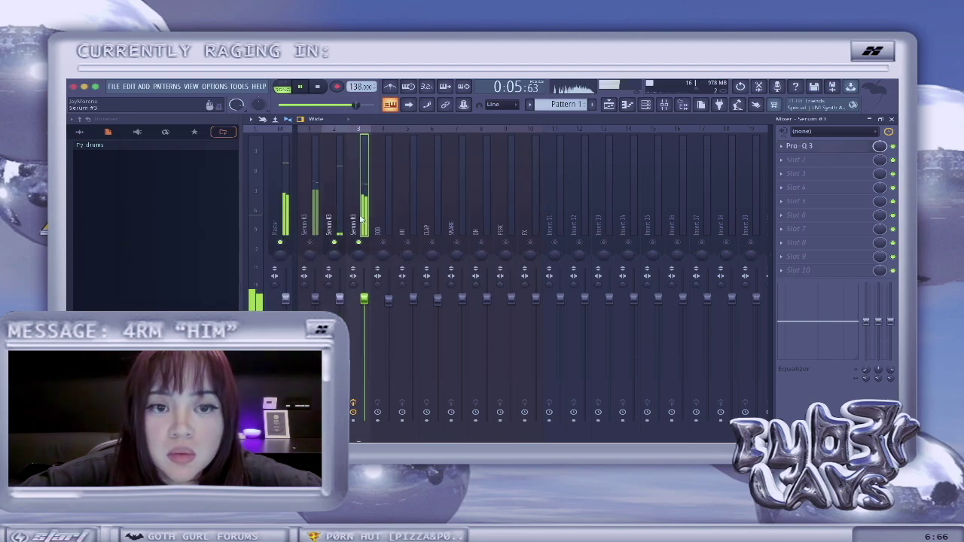
# Replace Pro-Q 3 on the third Serum track with Fruity parametric EQ 2, using the 20Hz + 18kHz cut preset with its high-pass at about 112 Hz
pyautogui.click(788, 151)
pyautogui.moveTo(790, 158)
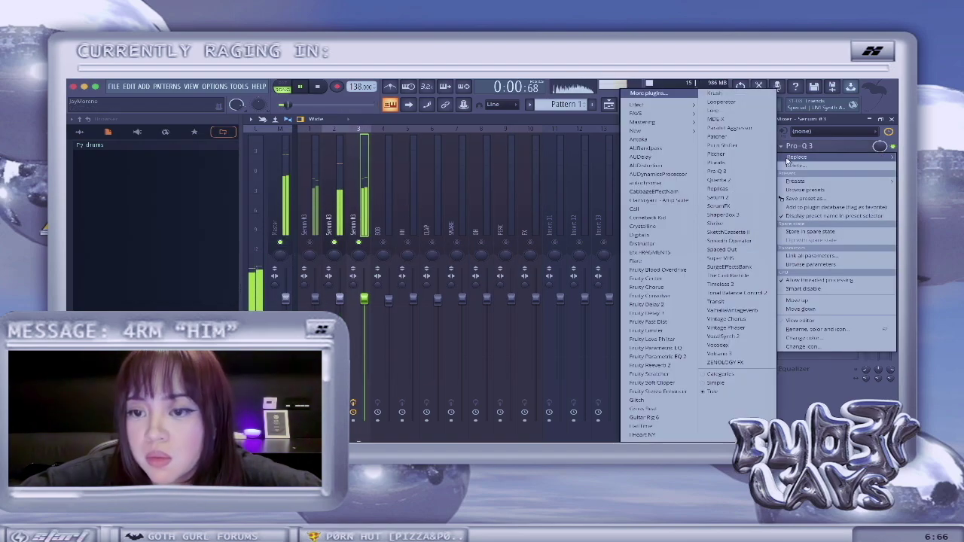
pyautogui.click(682, 356)
pyautogui.click(480, 134)
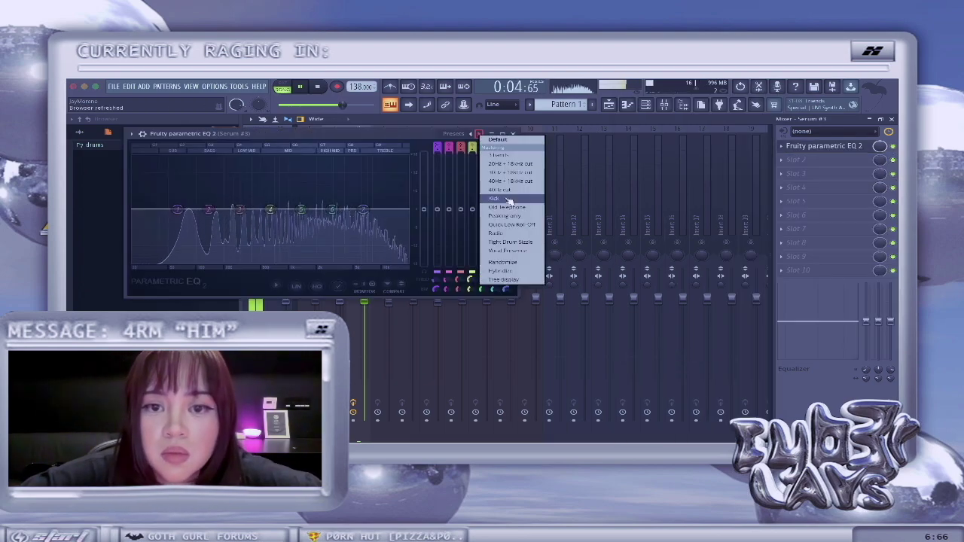
pyautogui.click(514, 165)
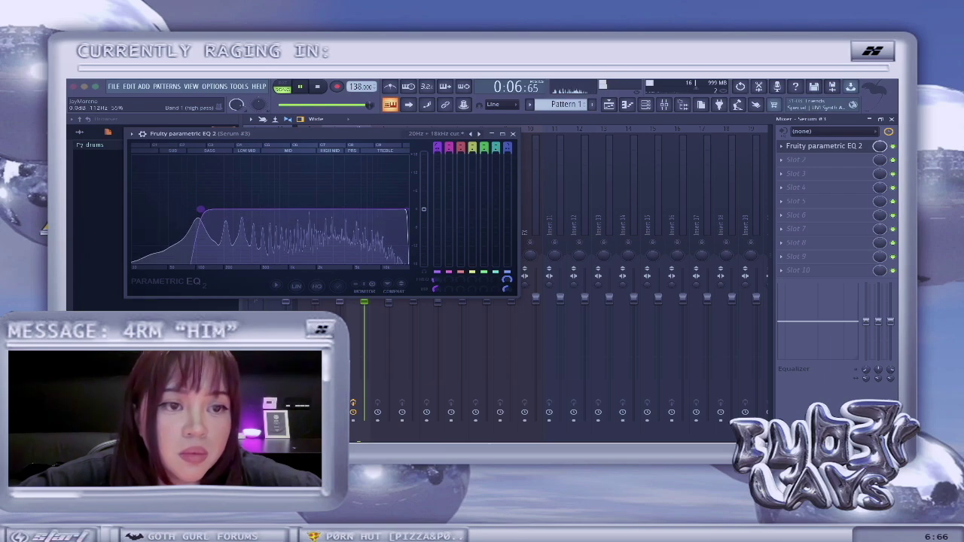
pyautogui.click(514, 134)
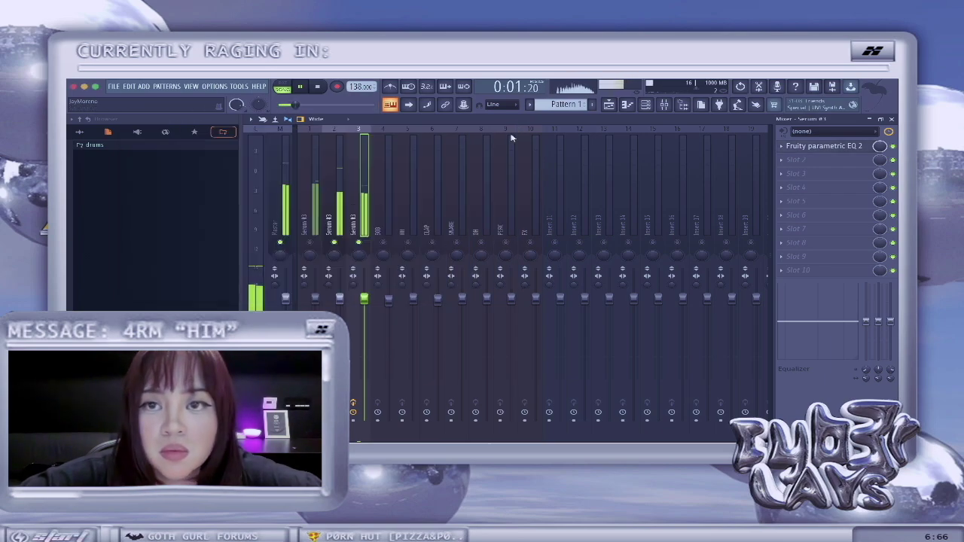
# Search the effect plugins for "shape" and add ShaperBox 3 between Saturn 2 and the EQ on the first mixer track
pyautogui.click(610, 104)
pyautogui.press('F6')
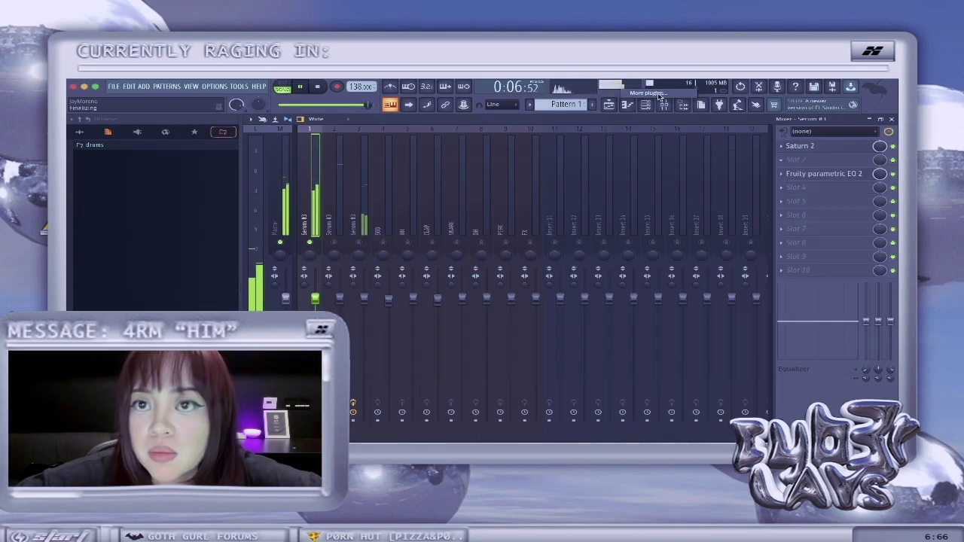
pyautogui.click(659, 96)
pyautogui.write('shape')
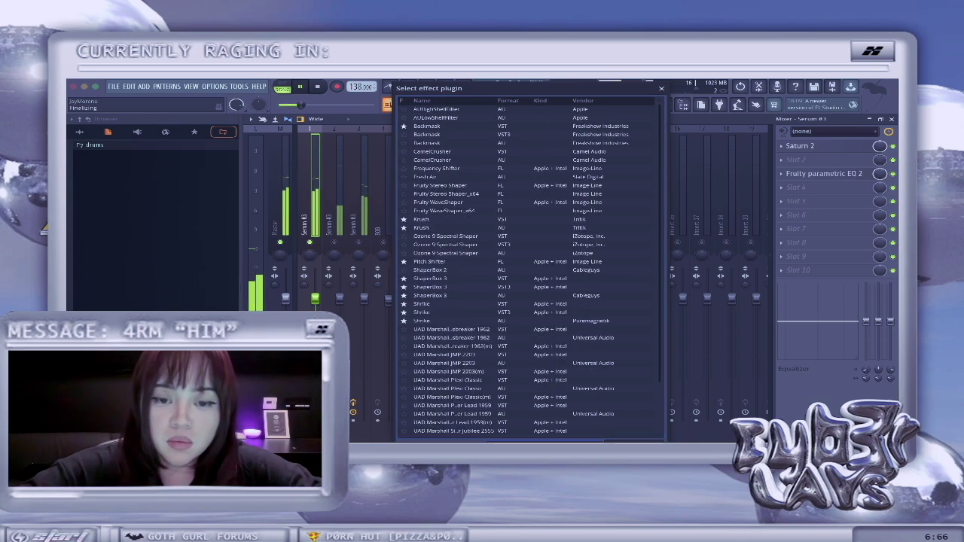
pyautogui.doubleClick(456, 177)
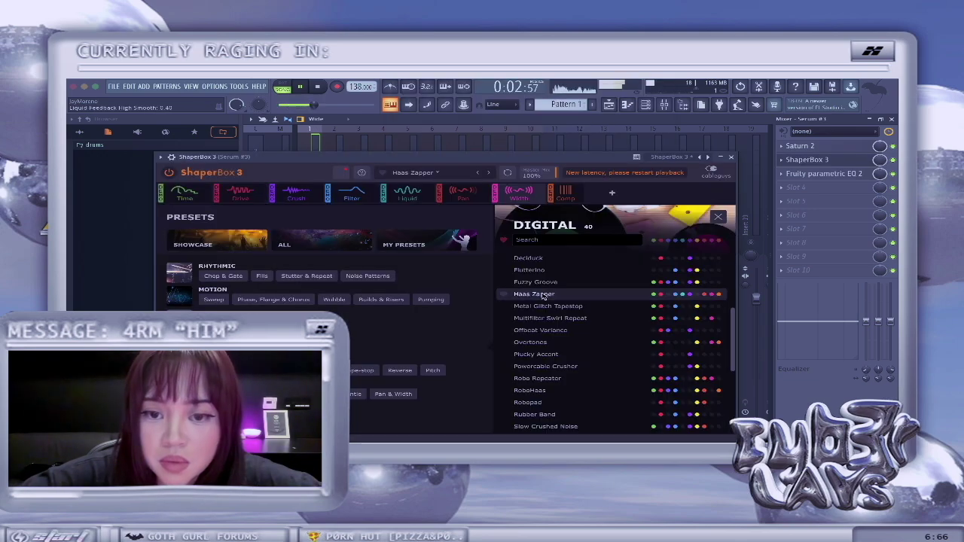
# Audition ShaperBox 3's Digital presets Haas Zapper and Broken Hardware, and choose Aliasing Panner
pyautogui.click(544, 297)
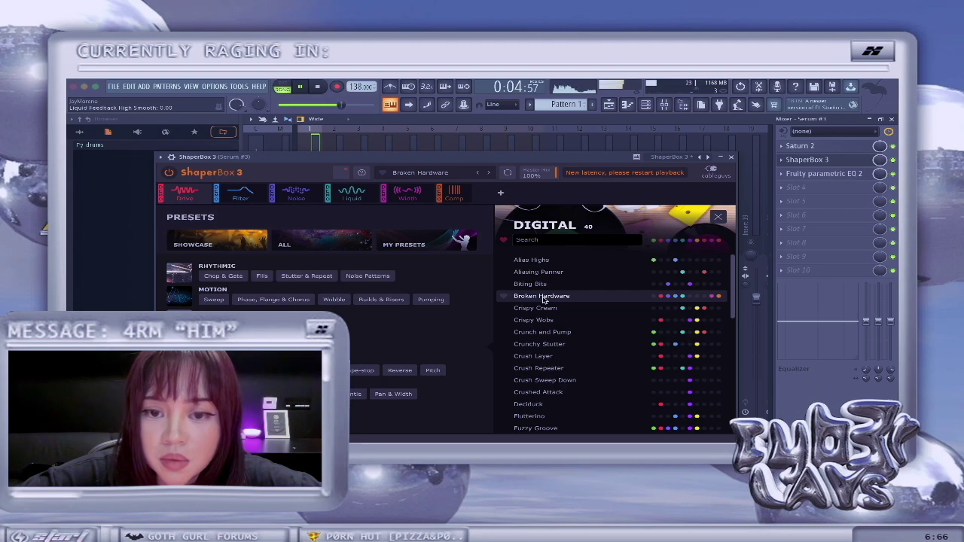
pyautogui.click(543, 274)
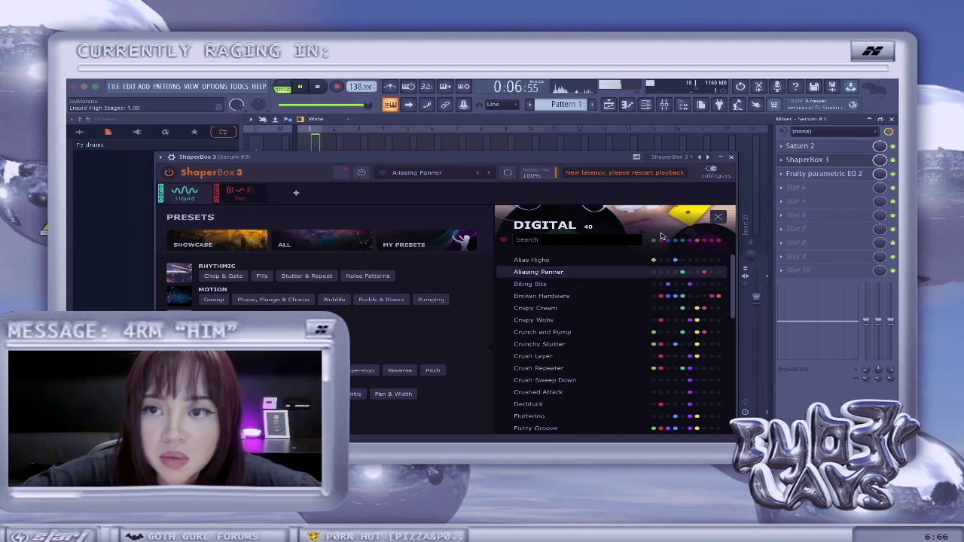
pyautogui.click(732, 158)
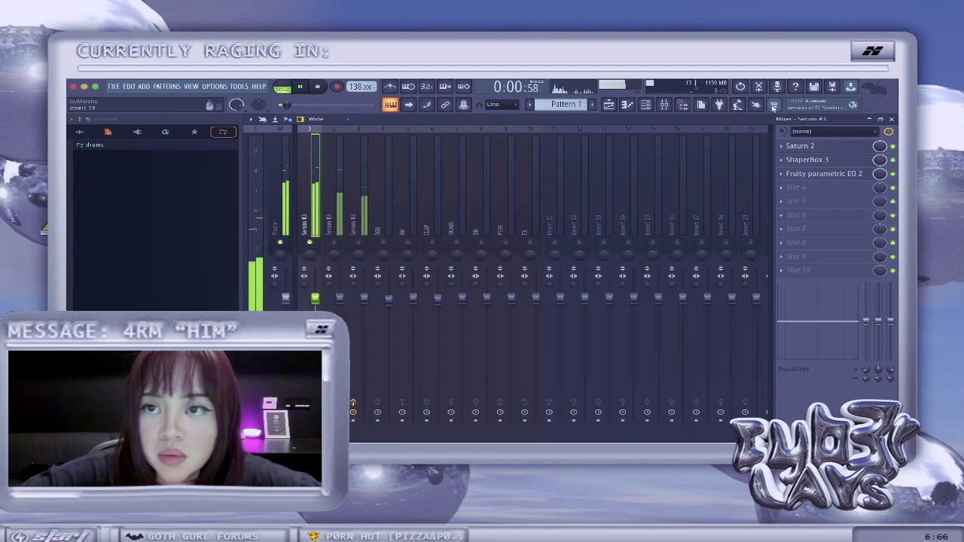
# Shift all notes of the KORG MS-20 V part down one octave
pyautogui.click(646, 105)
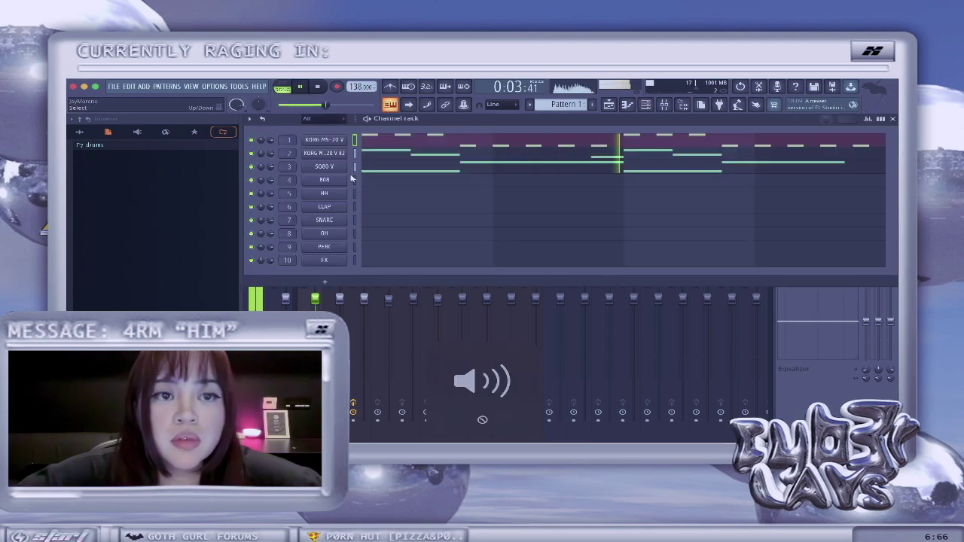
pyautogui.click(367, 143)
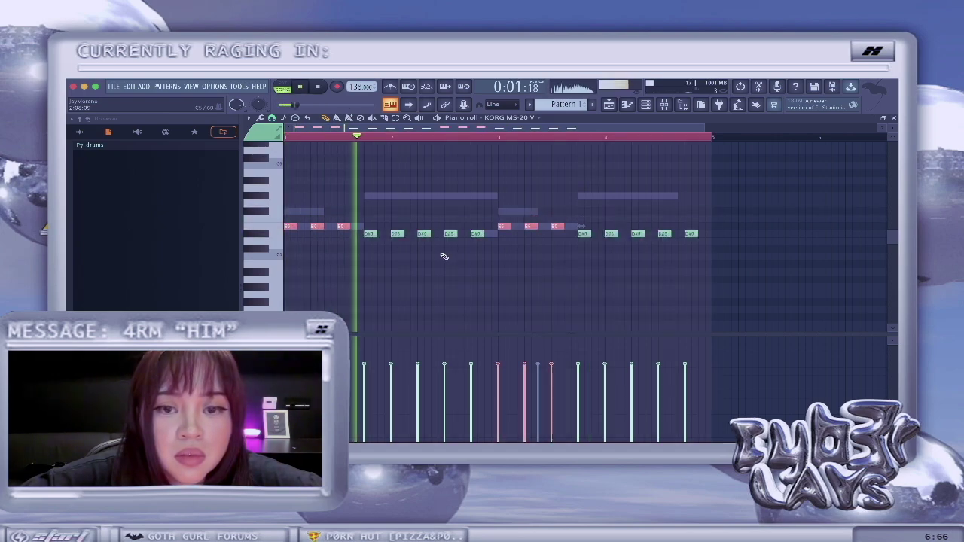
pyautogui.press('super+a')
pyautogui.press('super+Down')
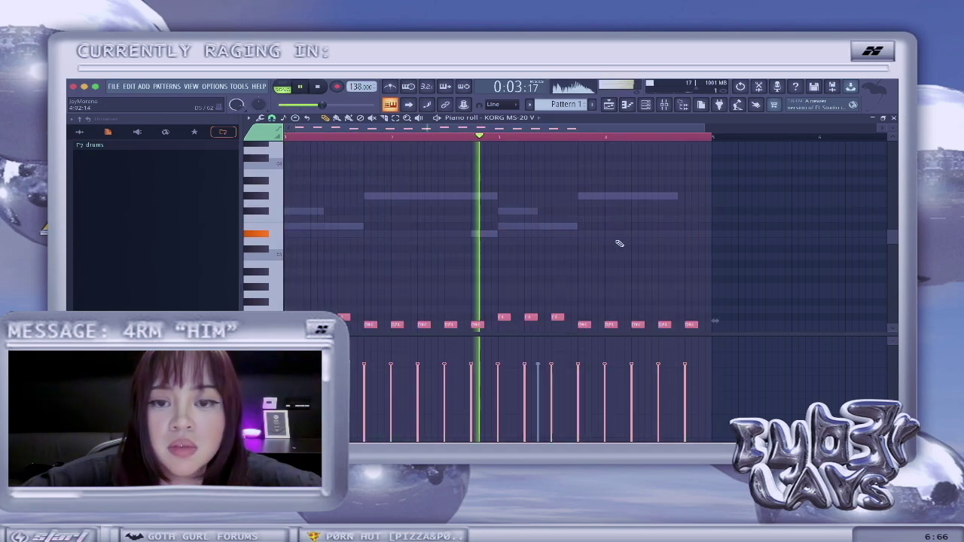
# Try adding a long D#5 note above the second SQ80 V note and remove it
pyautogui.click(645, 109)
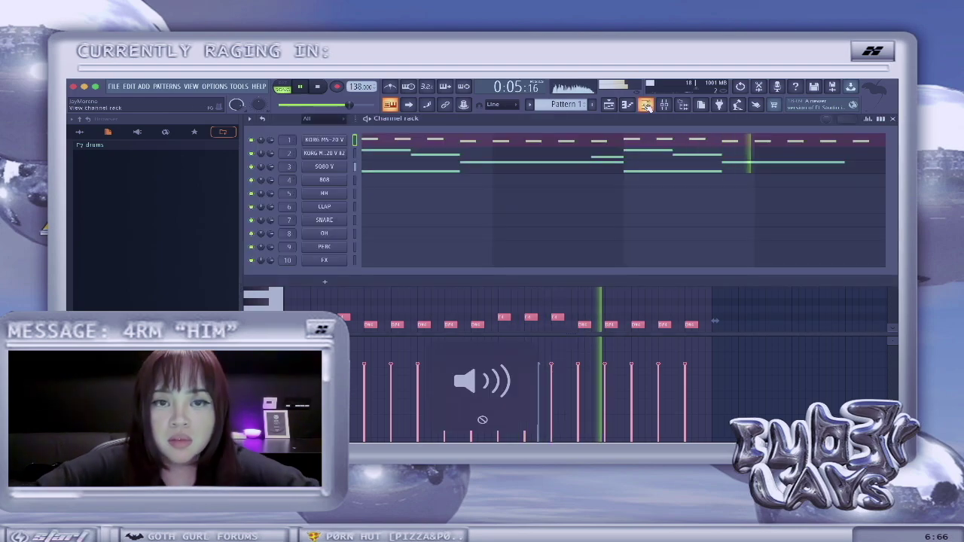
pyautogui.click(664, 106)
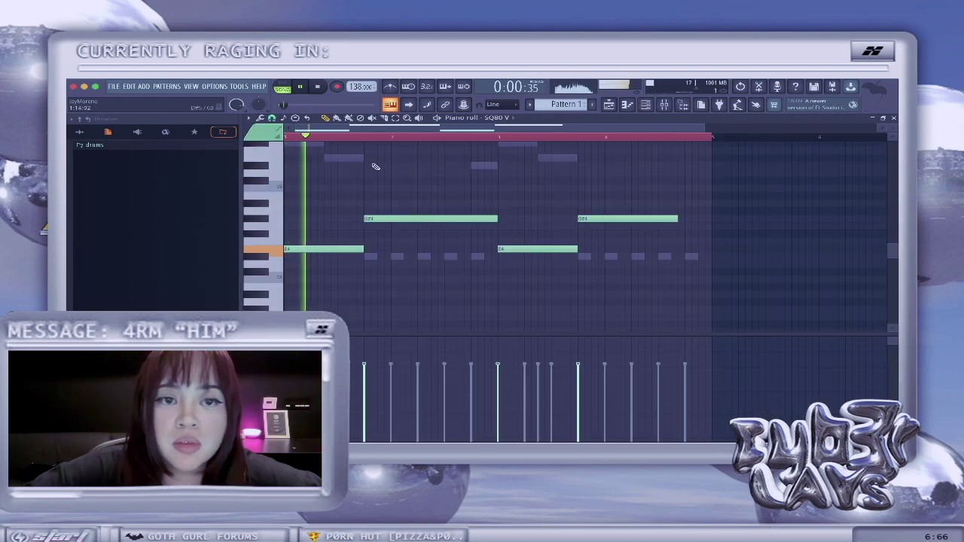
pyautogui.click(377, 166)
pyautogui.rightClick(464, 167)
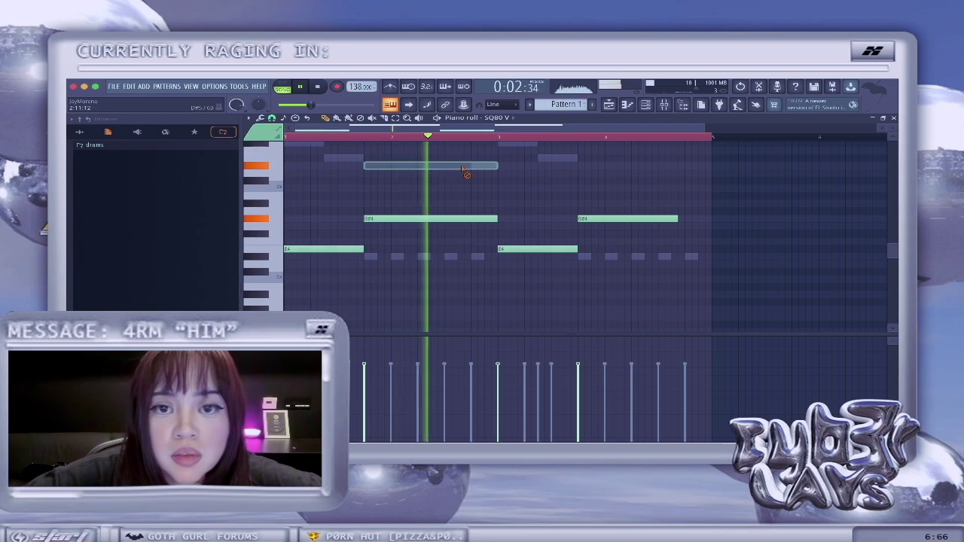
# Load the leave it be sub (saintgabriel) sample into the 808 channel and play the loop
pyautogui.click(647, 106)
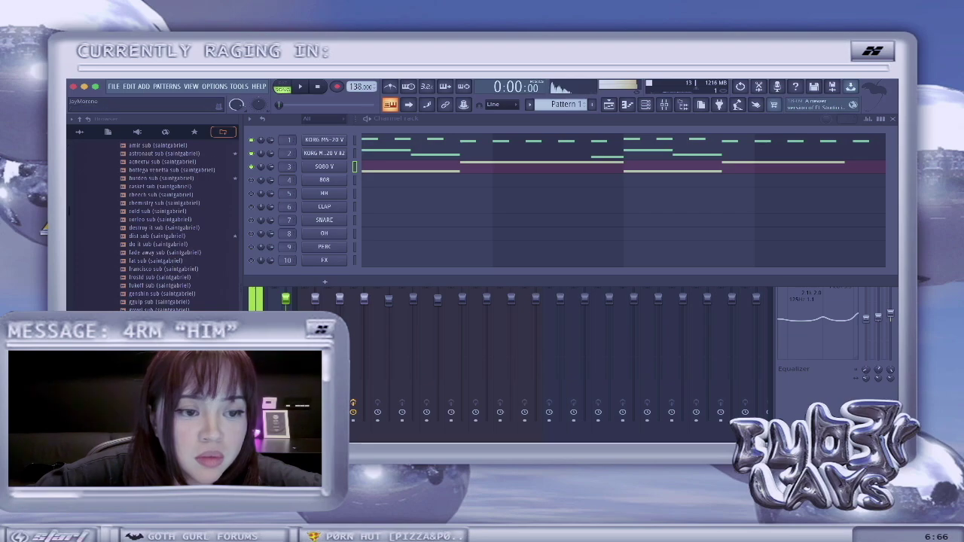
pyautogui.scroll(-2, 156, 226)
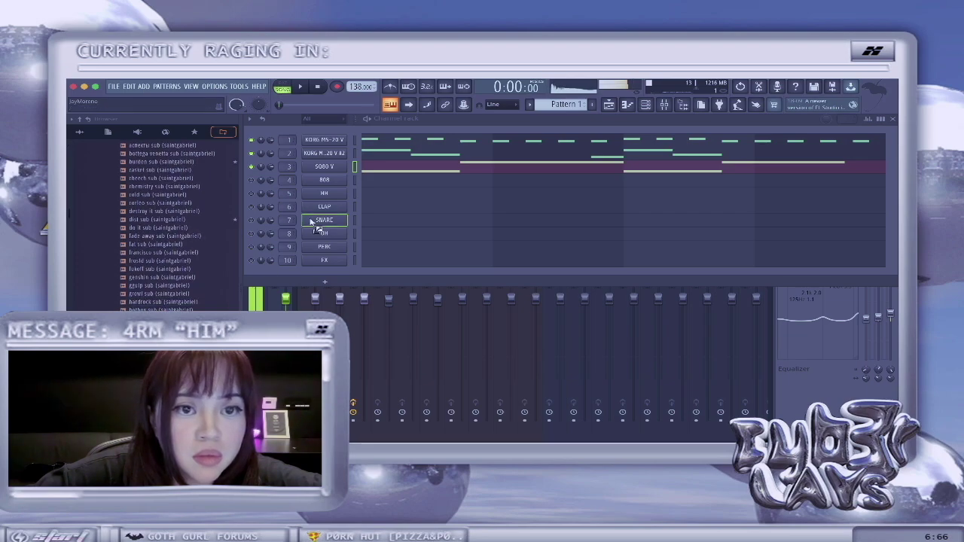
pyautogui.moveTo(331, 185); pyautogui.dragTo(325, 180)
pyautogui.press('space')
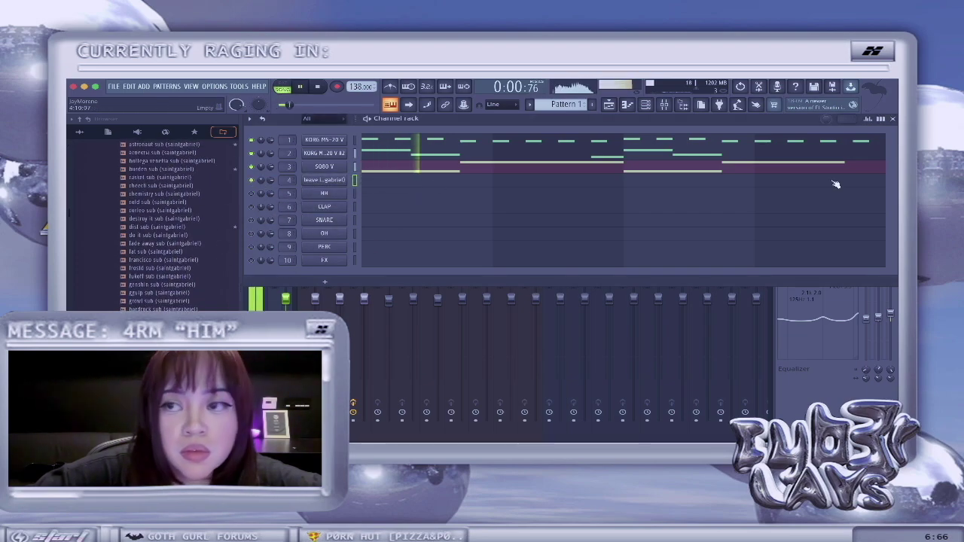
# Write the sub line as long alternating E5 and G#4 notes across the four bars, following the SQ80 V part
pyautogui.click(883, 118)
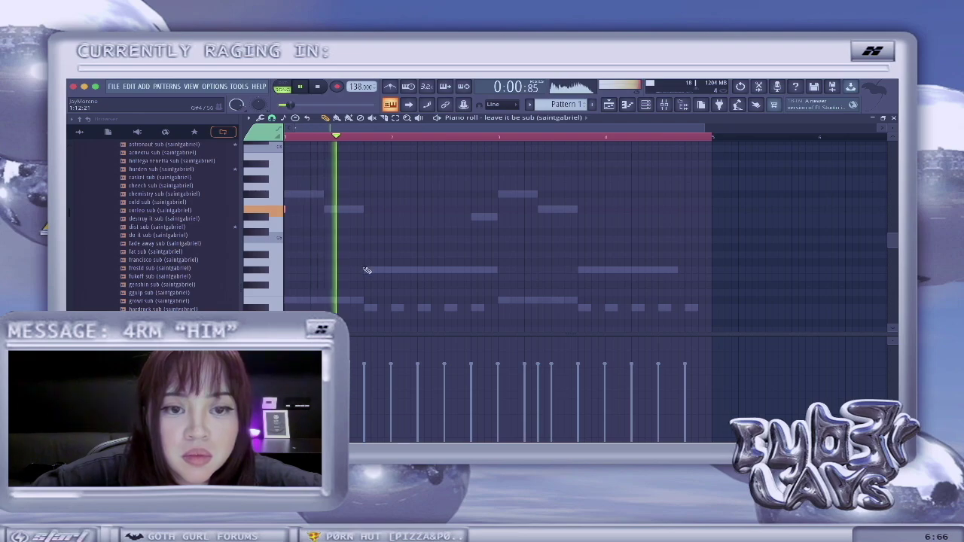
pyautogui.click(367, 270)
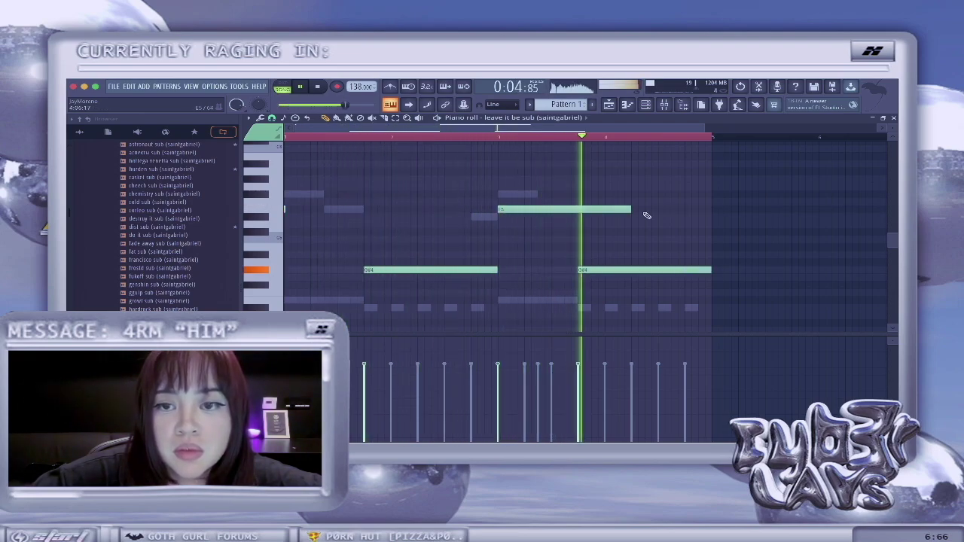
pyautogui.moveTo(631, 210); pyautogui.dragTo(578, 211)
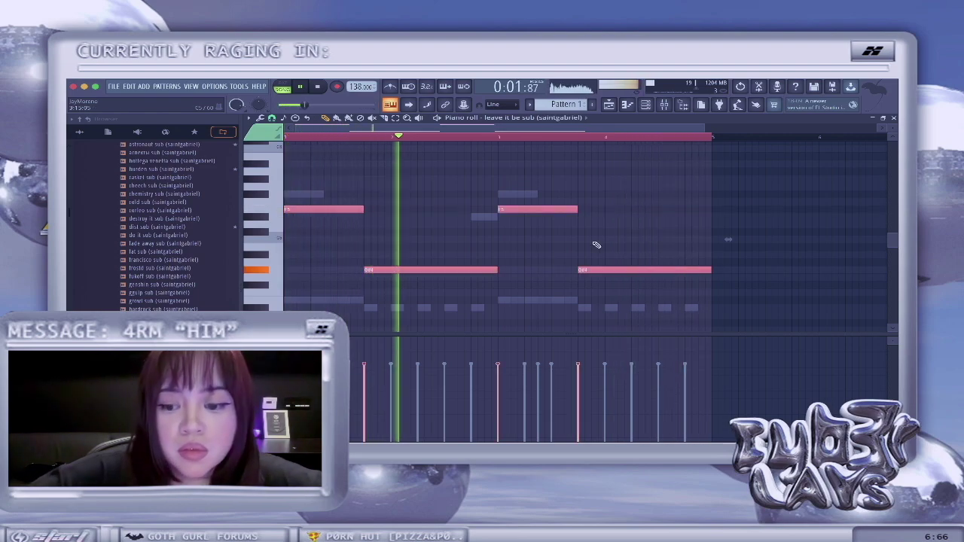
pyautogui.click(646, 104)
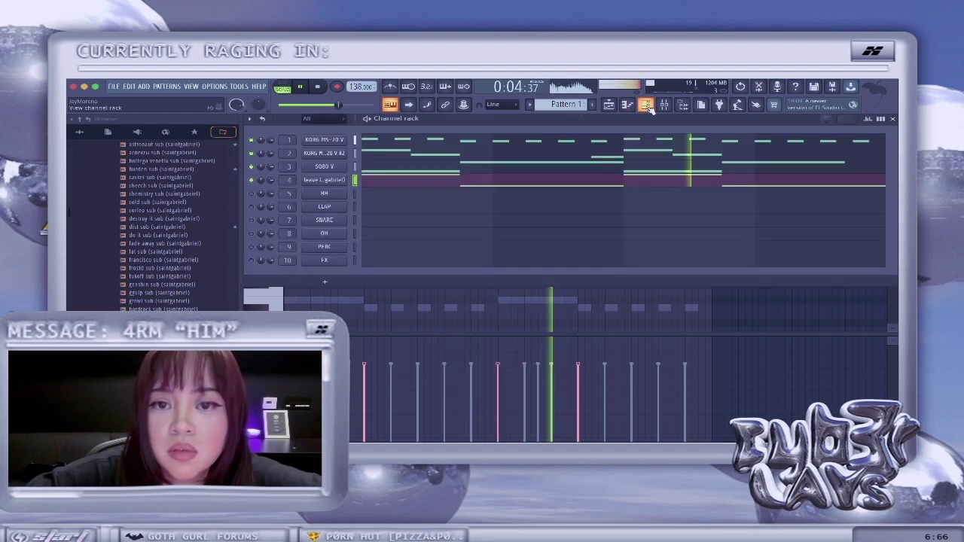
# Load a saintgabriel hi-hat sample into the HH channel and fill every 2 steps with it
pyautogui.click(355, 153)
pyautogui.scroll(-3, 158, 309)
pyautogui.moveTo(158, 318); pyautogui.dragTo(319, 191)
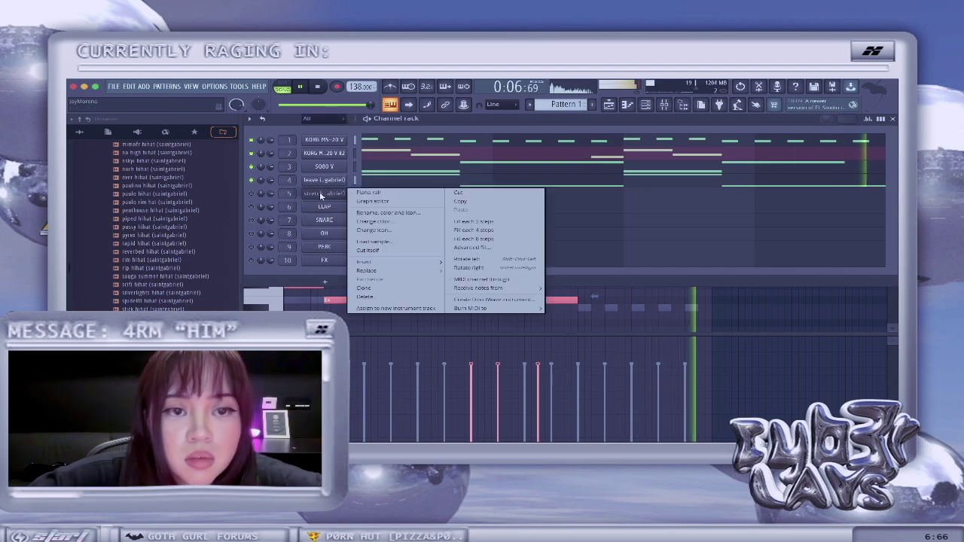
pyautogui.click(468, 223)
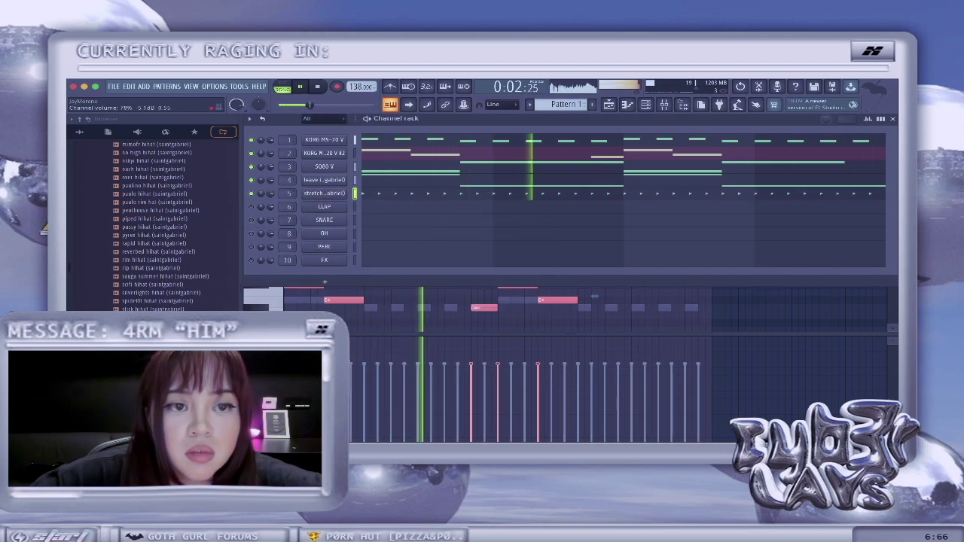
# Add extra hi-hat steps between the regular hits to form short rolls across the pattern
pyautogui.press('space')
pyautogui.press('space')
pyautogui.click(881, 119)
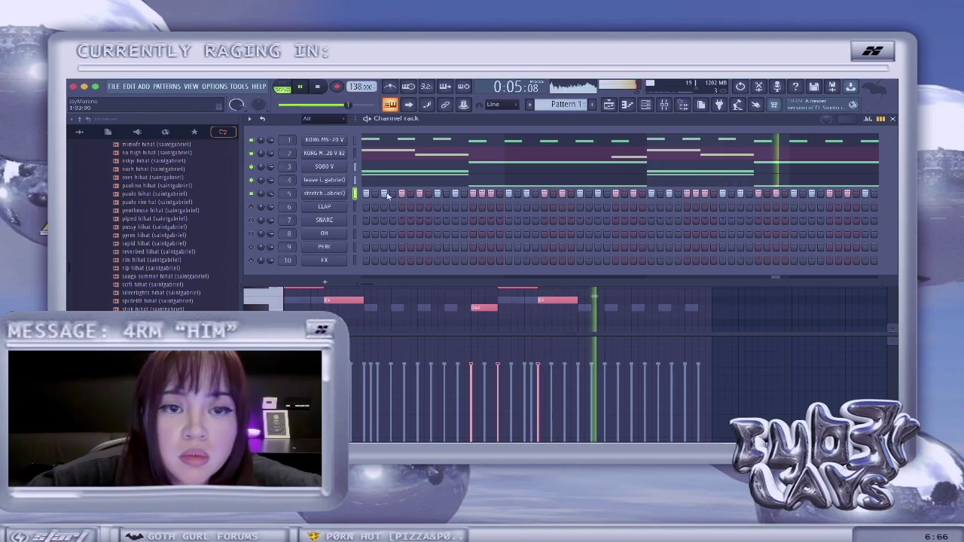
pyautogui.click(881, 120)
# Load the 3 eyes snare into the CLAP channel and place a full-velocity hit on the third beat of each bar
pyautogui.click(157, 263)
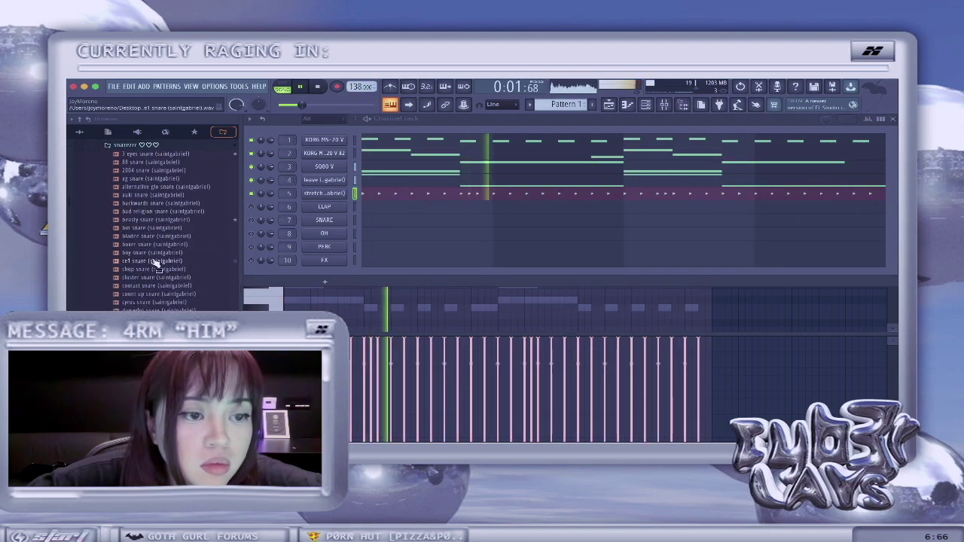
pyautogui.click(161, 155)
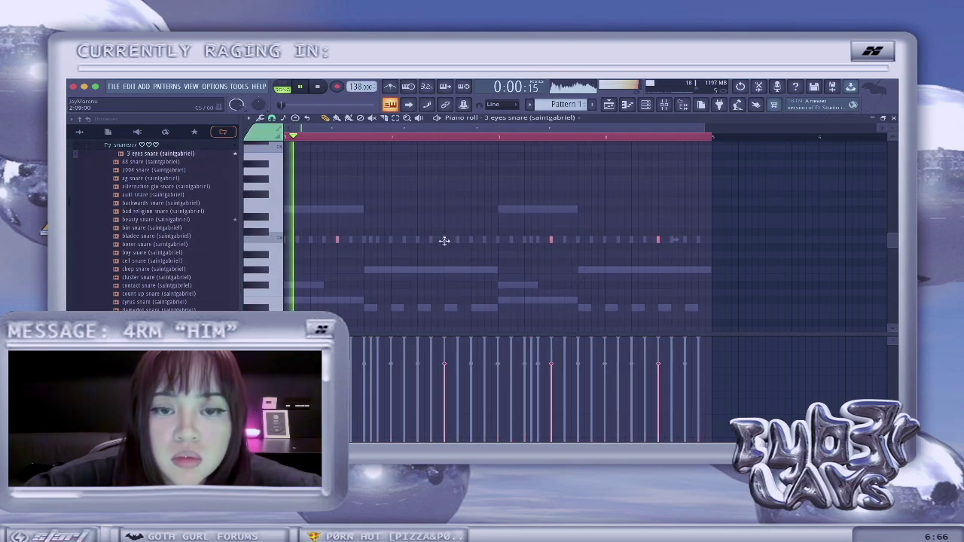
pyautogui.doubleClick(445, 240)
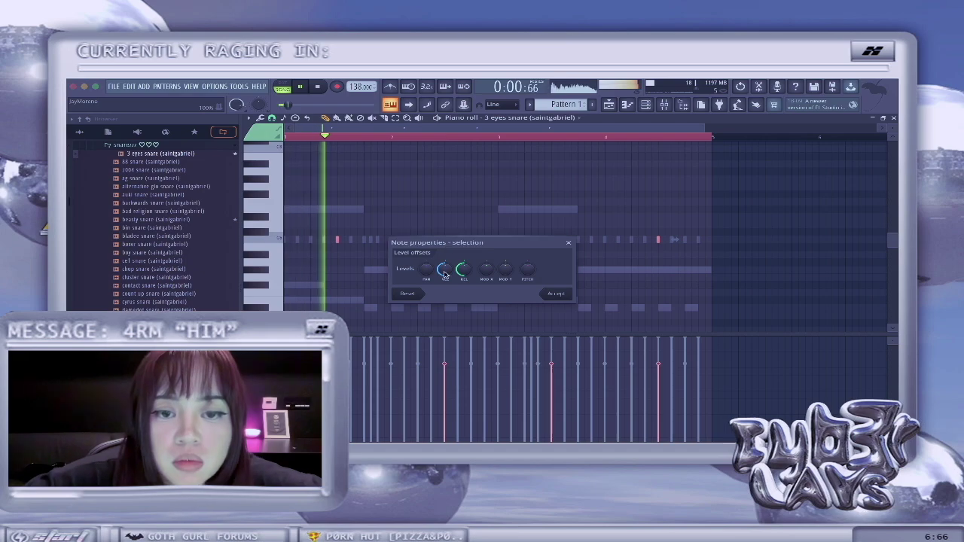
pyautogui.click(555, 294)
pyautogui.click(646, 106)
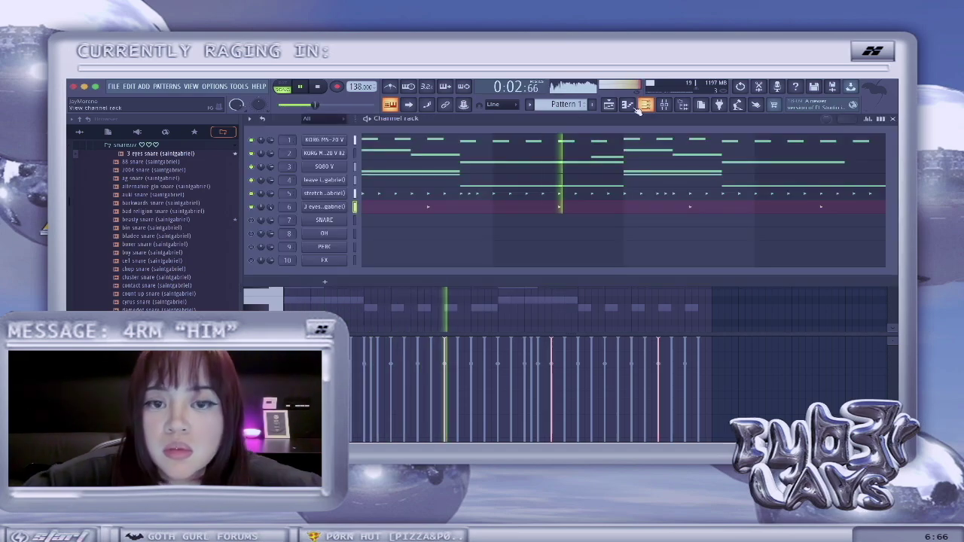
# Set the 3 eyes snare's precomputed ring modulation mix to 42%
pyautogui.click(327, 207)
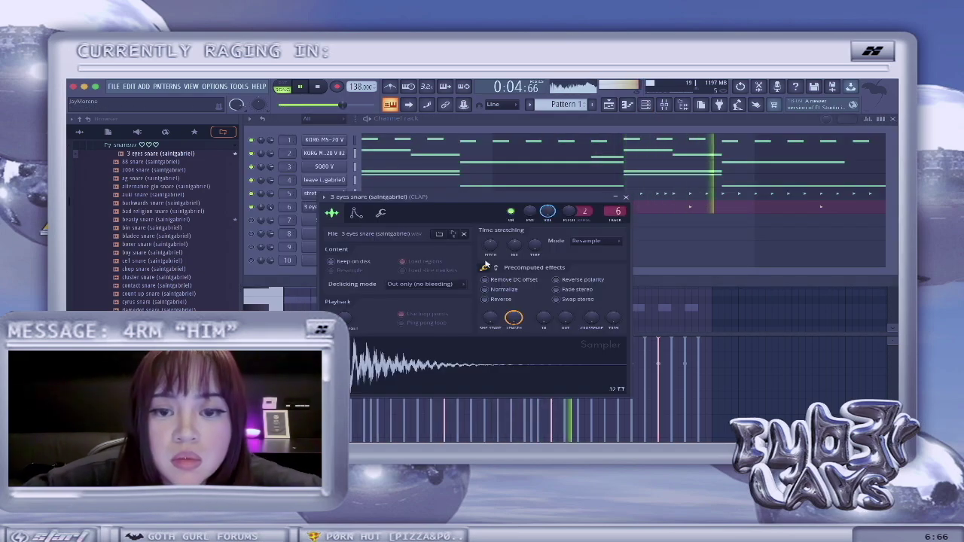
pyautogui.click(505, 273)
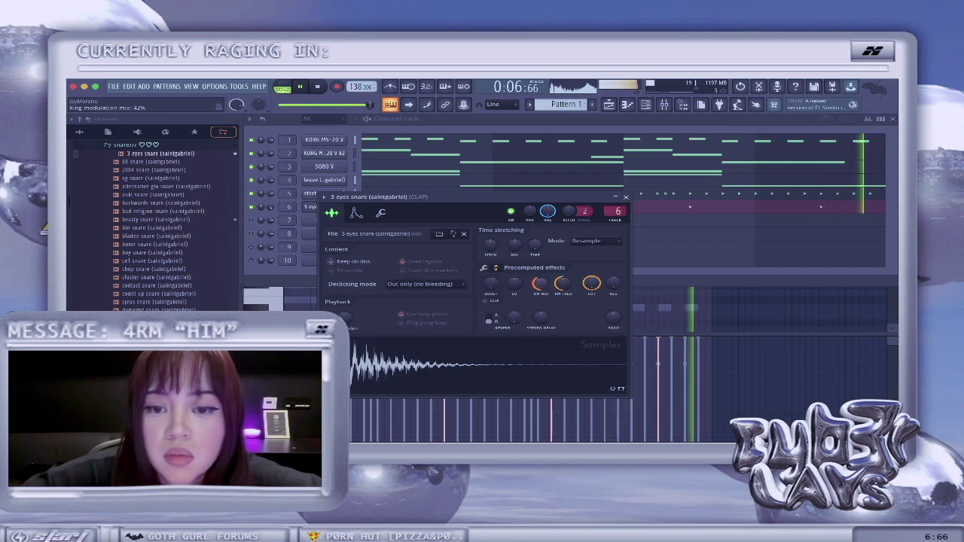
# Add Clairvoyant - Amp Suite before the parametric EQ on the second mixer track
pyautogui.press('XF86AudioRaiseVolume')
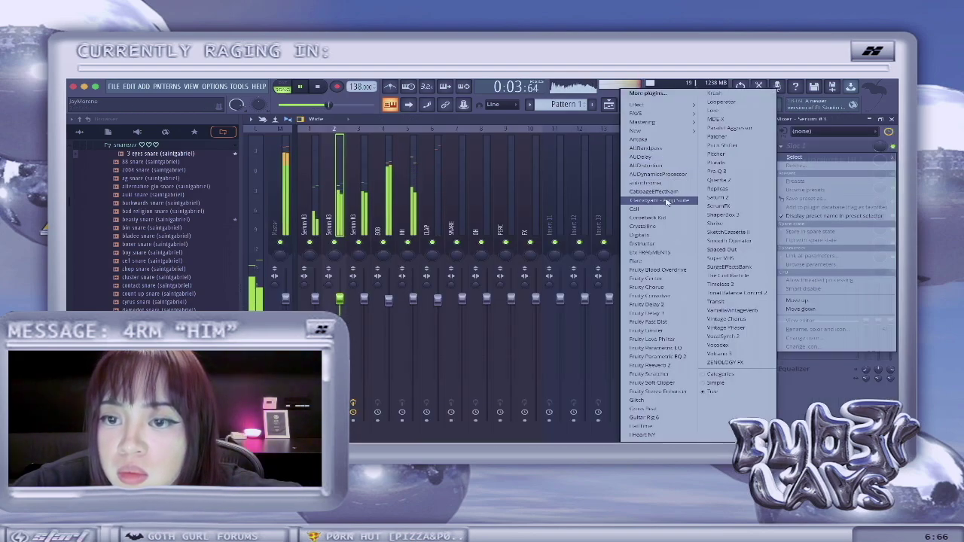
pyautogui.click(666, 202)
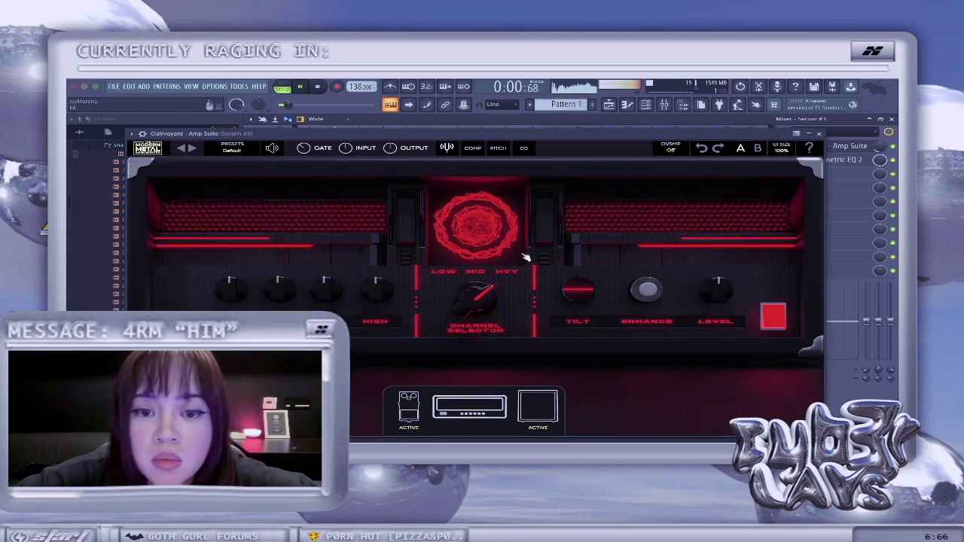
pyautogui.click(820, 135)
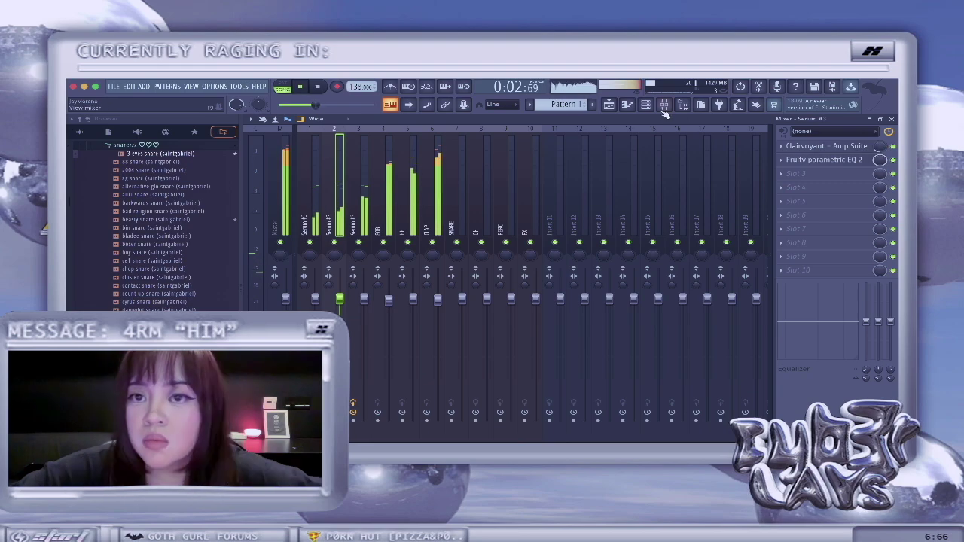
# Return to the channel rack and browse the sample library to the one-shot kit folders
pyautogui.click(609, 106)
pyautogui.click(646, 105)
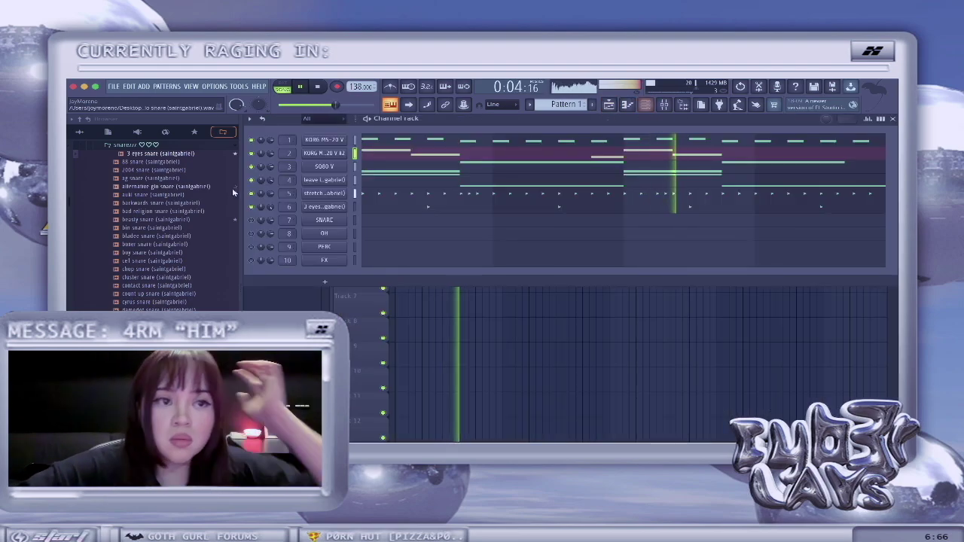
pyautogui.click(205, 147)
pyautogui.scroll(-3, 205, 224)
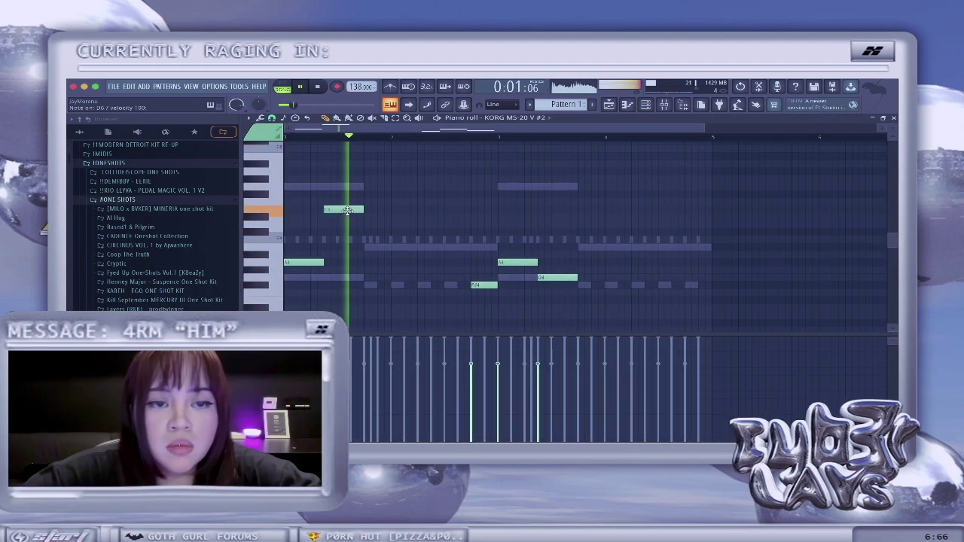
# Add short D6, F#6 and F#5 notes to the second KORG MS-20 V melody
pyautogui.press('space')
pyautogui.scroll(2, 370, 217)
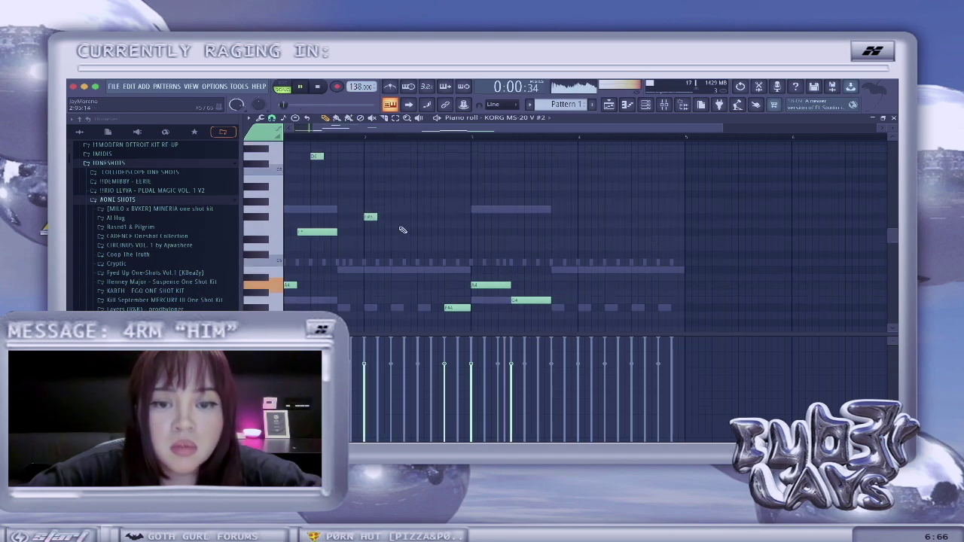
pyautogui.hscroll(-1, 403, 230)
pyautogui.scroll(-1, 403, 230)
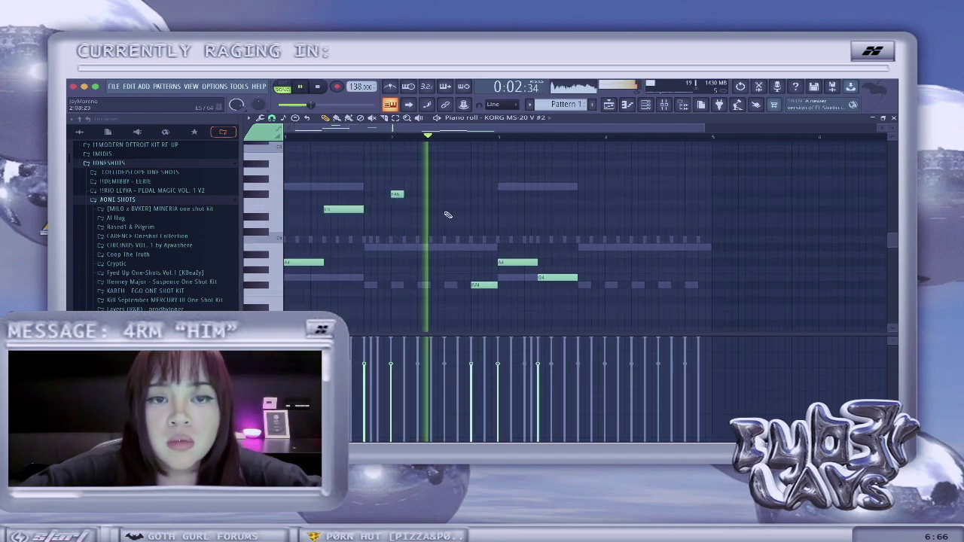
pyautogui.press('space')
pyautogui.scroll(2, 376, 168)
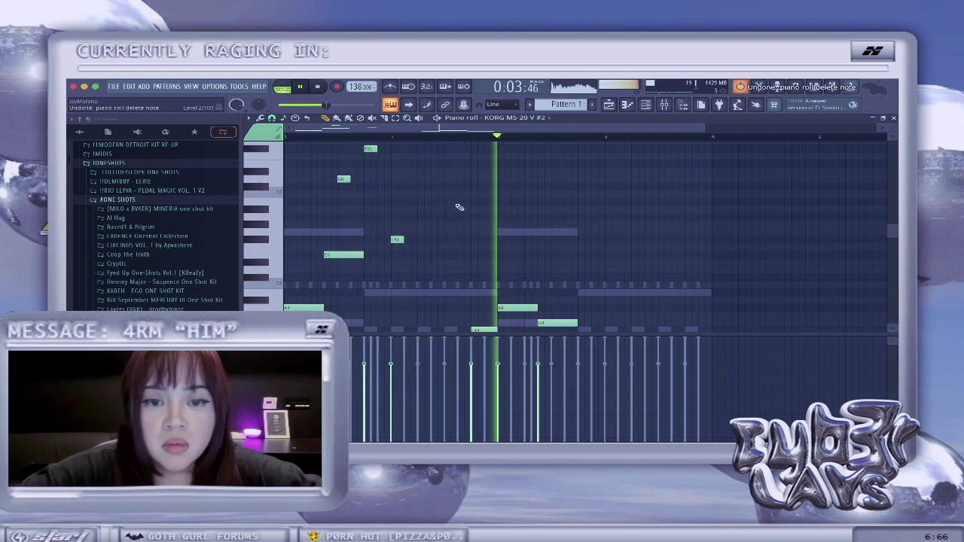
# Load the fight club kick (saintgabriel) into a new channel and place its hits across the pattern
pyautogui.press('F6')
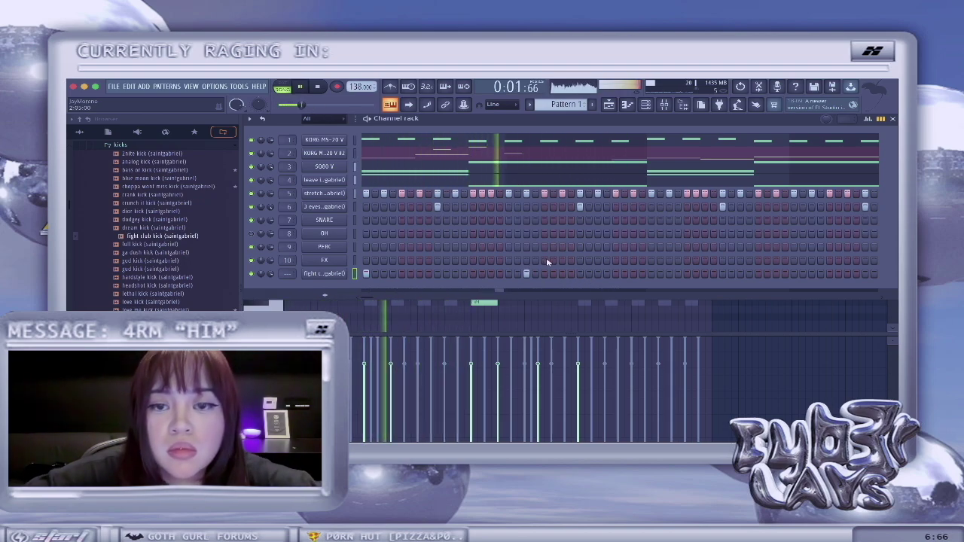
pyautogui.click(651, 273)
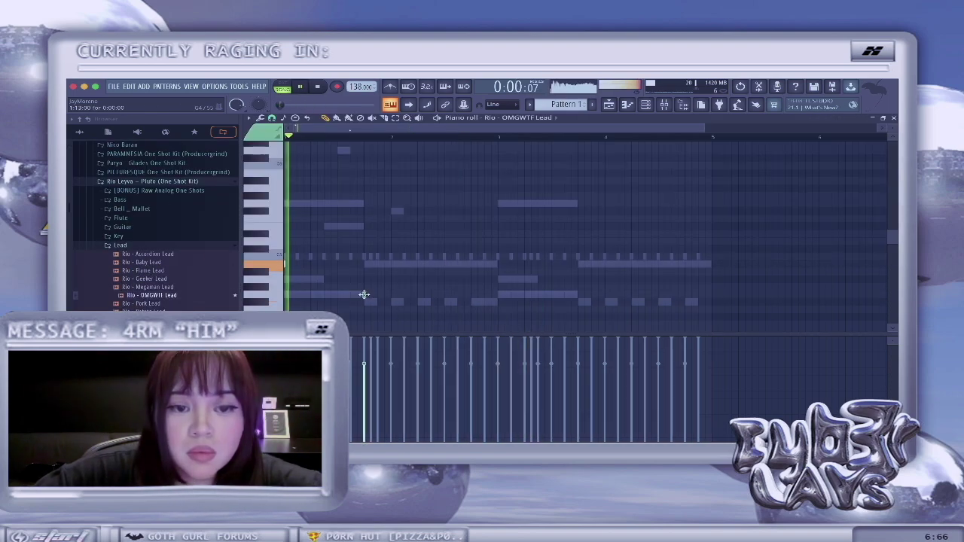
# Transpose all notes of the Rio - OMGWTF Lead part down one octave
pyautogui.scroll(-1, 429, 274)
pyautogui.press('super+a')
pyautogui.press('super+Down')
pyautogui.scroll(-2, 431, 273)
pyautogui.press('space')
pyautogui.press('space')
pyautogui.scroll(-4, 432, 272)
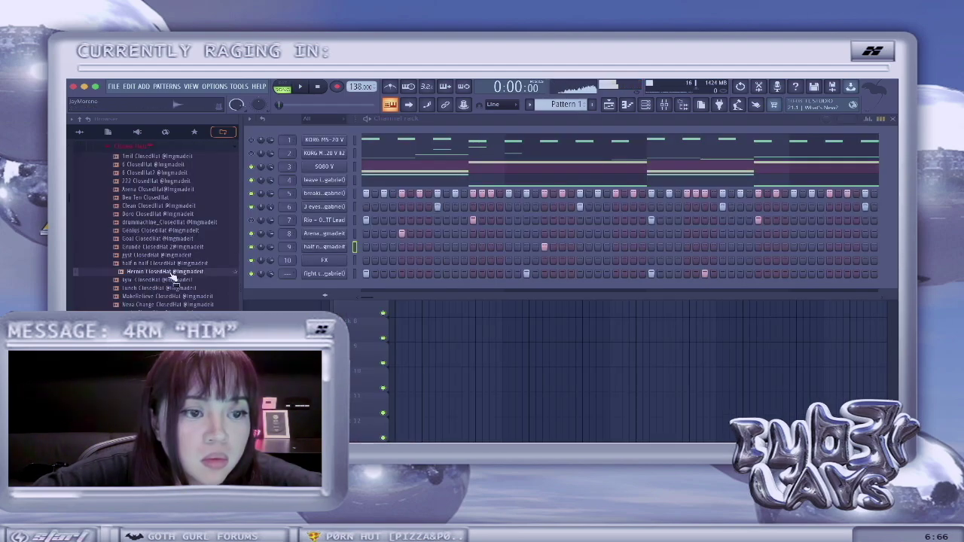
# Audition the closed hat samples and replace the half n half hat on channel 9 with the TS_DARREN_KING closed medium hat
pyautogui.press('Down')
pyautogui.press('Down')
pyautogui.press('Down')
pyautogui.press('Down')
pyautogui.press('Down')
pyautogui.press('Down')
pyautogui.press('Down')
pyautogui.press('Down')
pyautogui.press('Down')
pyautogui.press('Down')
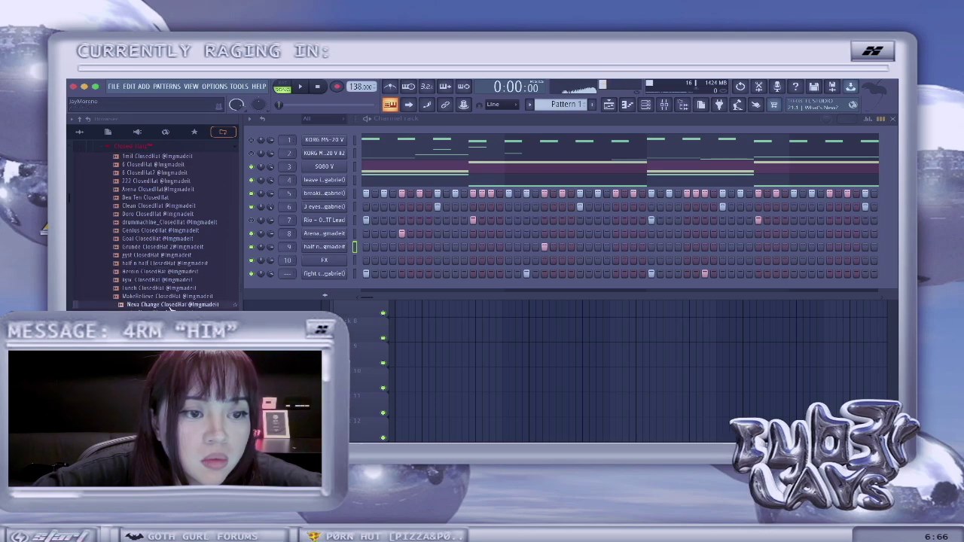
pyautogui.moveTo(308, 268); pyautogui.dragTo(326, 251)
pyautogui.press('space')
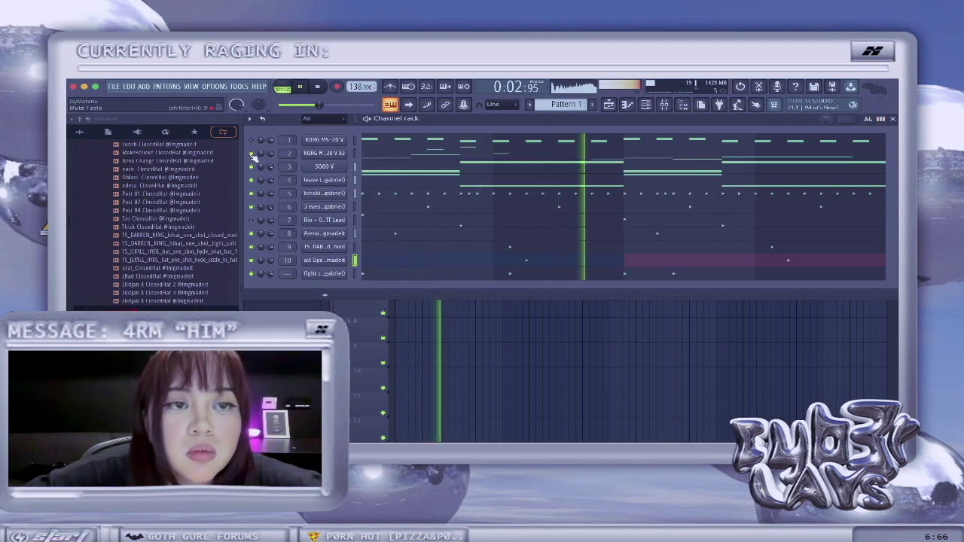
# Split Pattern 1 by channel into a separate pattern for each sound
pyautogui.press('XF86AudioRaiseVolume')
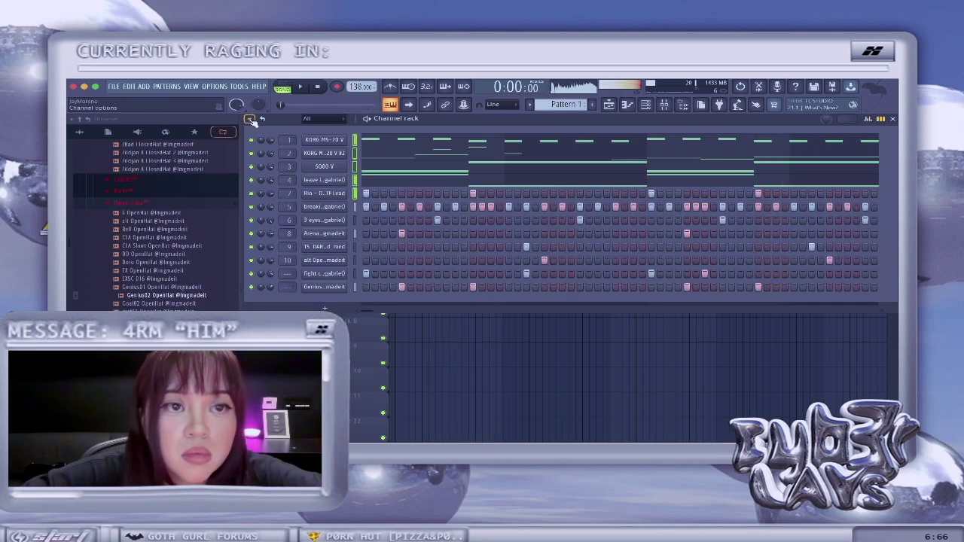
pyautogui.click(252, 119)
pyautogui.click(282, 227)
pyautogui.press('space')
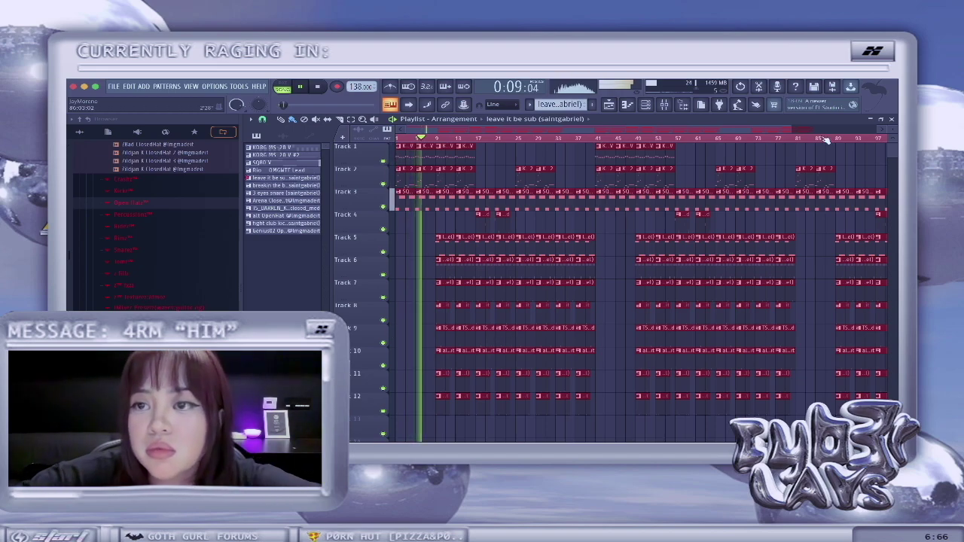
# Play back the full arrangement and inspect the Fruity Limiter on the master track
pyautogui.scroll(-2, 863, 138)
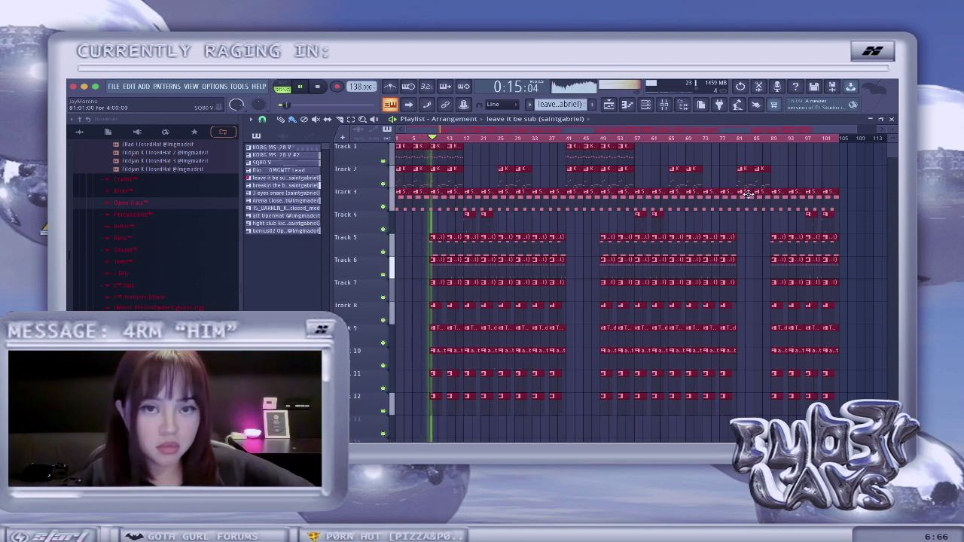
pyautogui.press('XF86AudioRaiseVolume')
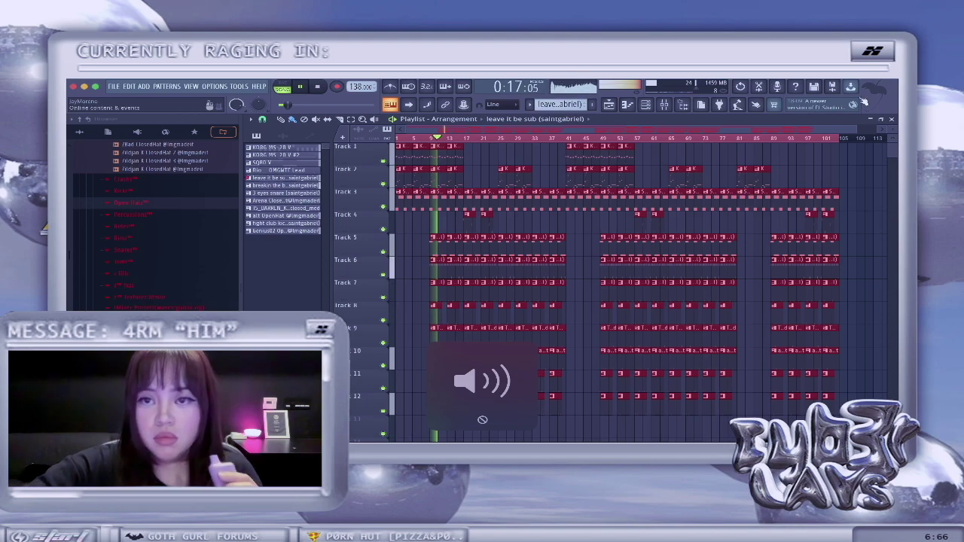
pyautogui.click(665, 104)
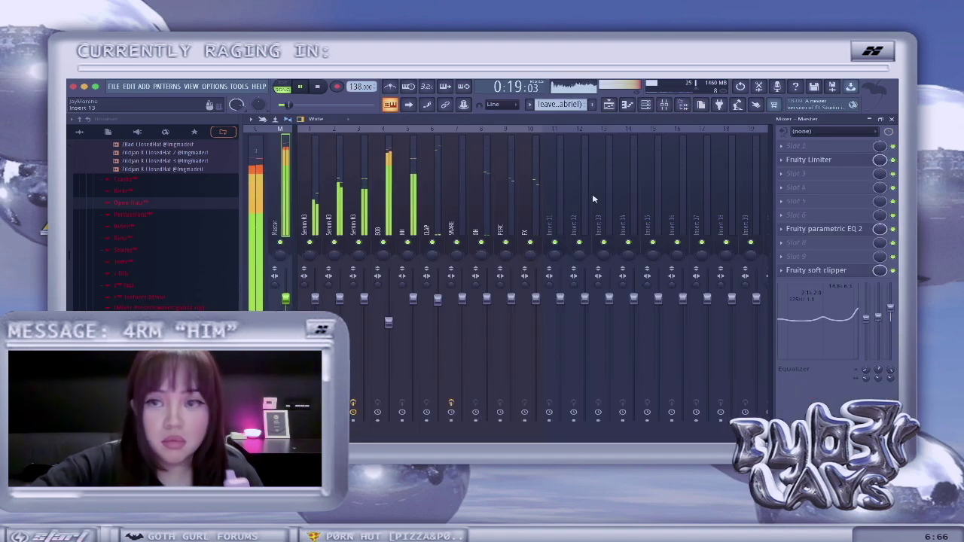
pyautogui.click(820, 161)
pyautogui.scroll(2, 328, 265)
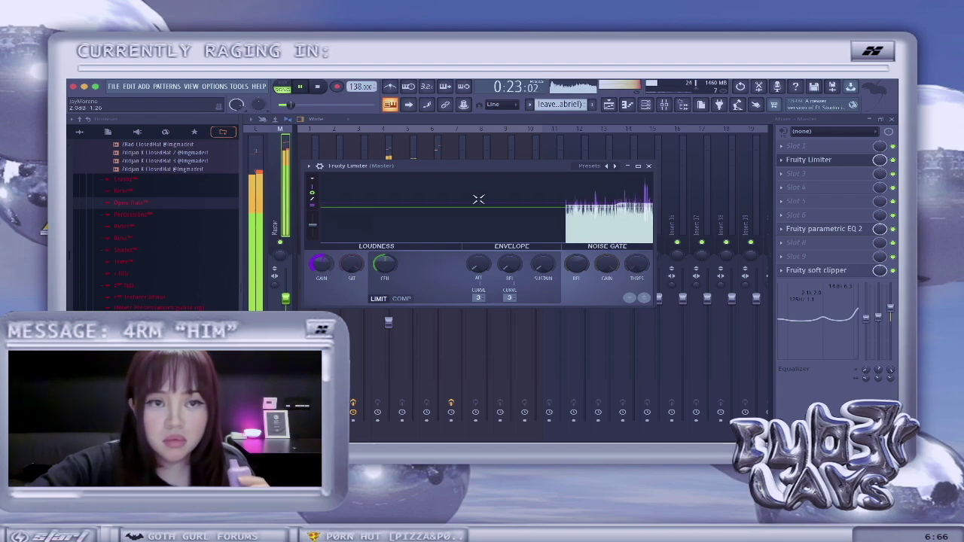
pyautogui.click(648, 166)
# Review the arrangement against the channel rack during playback, checking the channel volume levels
pyautogui.click(645, 104)
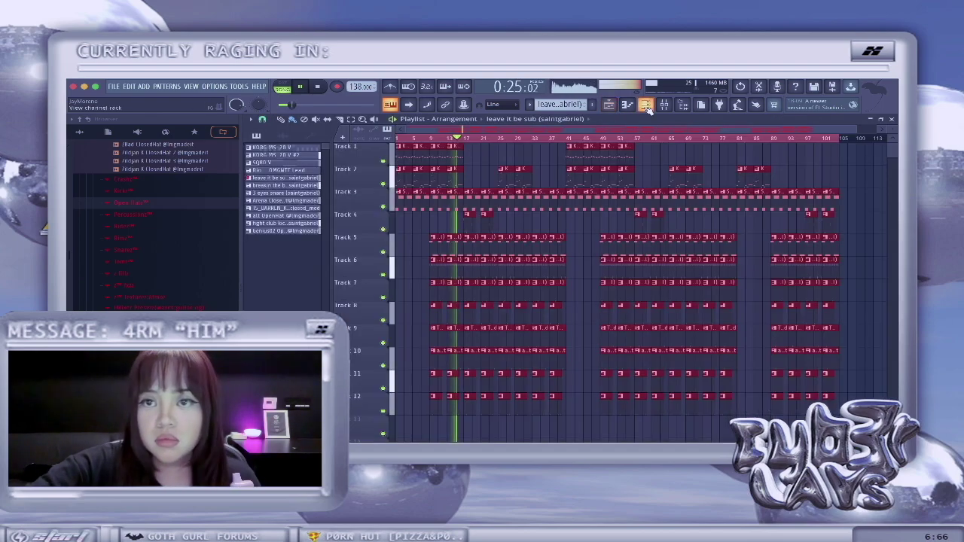
pyautogui.click(646, 106)
pyautogui.click(608, 106)
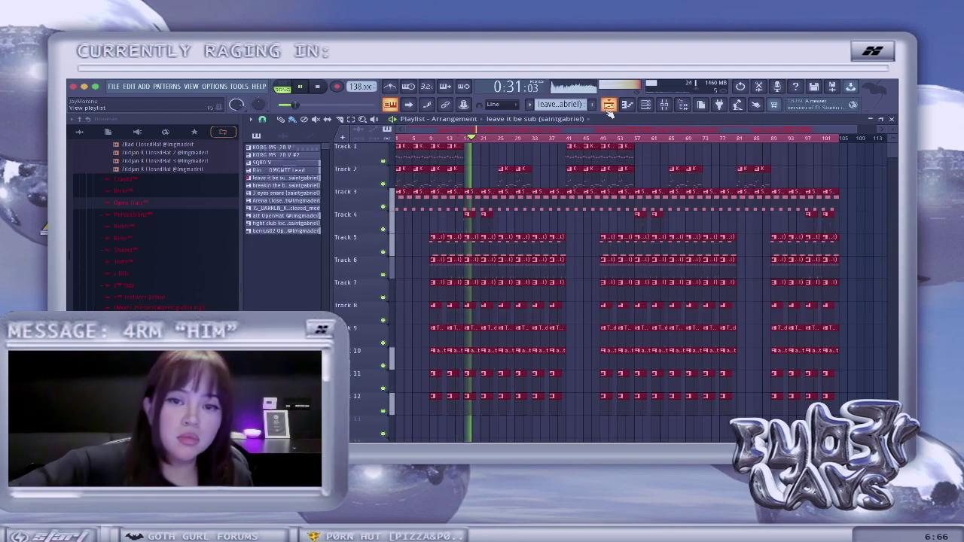
pyautogui.click(647, 106)
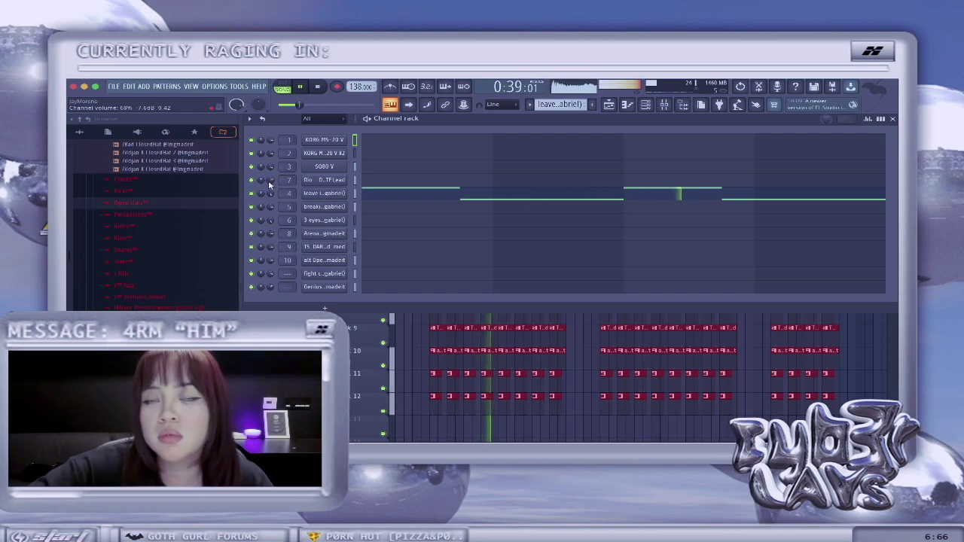
pyautogui.click(616, 105)
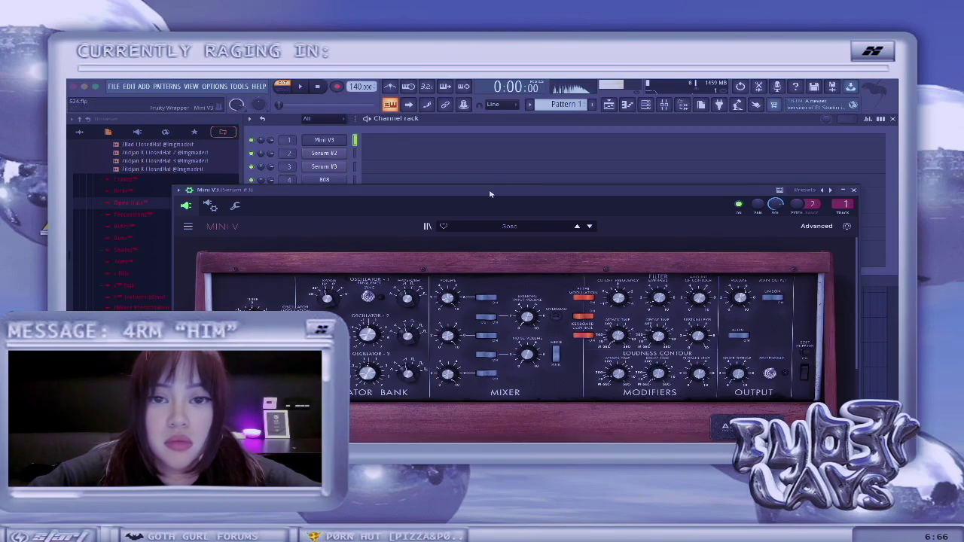
# Audition Mini V3 presets such as Bravery120, record a sustained chord into Pattern 1 and repeat it from bar 3
pyautogui.moveTo(490, 195); pyautogui.dragTo(473, 142)
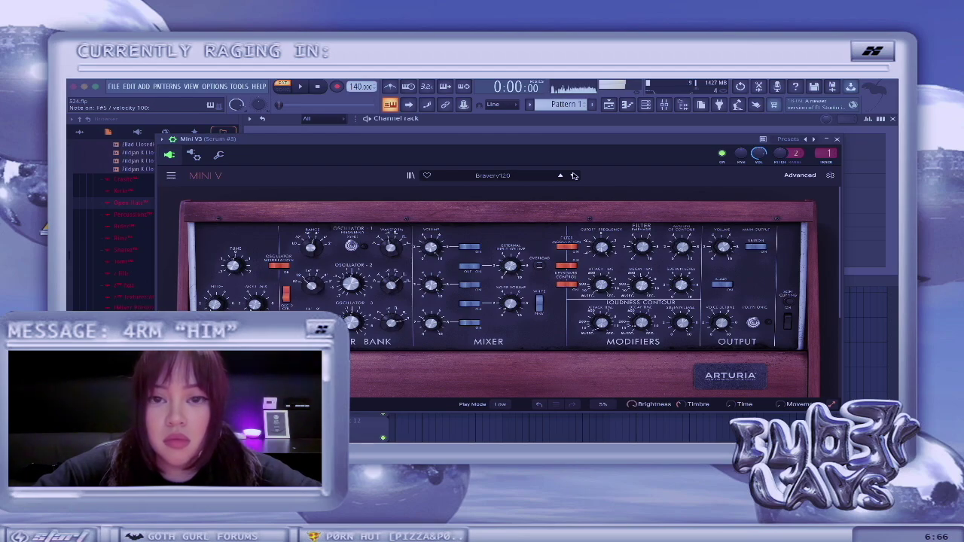
pyautogui.click(837, 139)
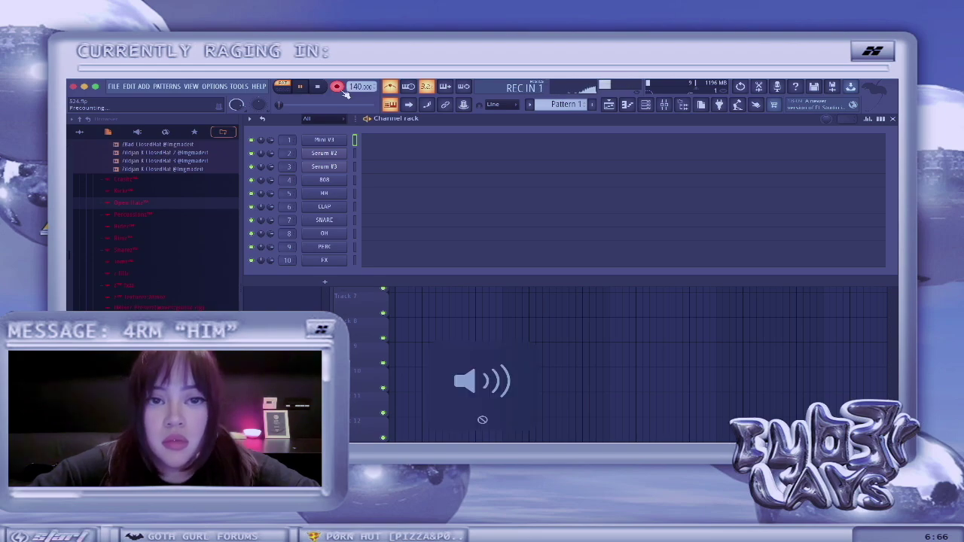
pyautogui.press('space')
pyautogui.click(390, 142)
pyautogui.doubleClick(393, 149)
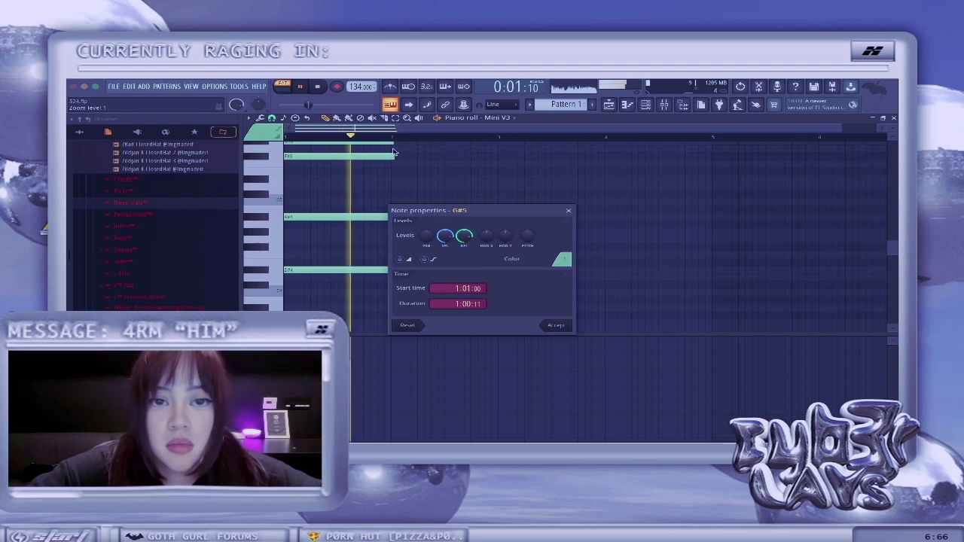
pyautogui.click(570, 212)
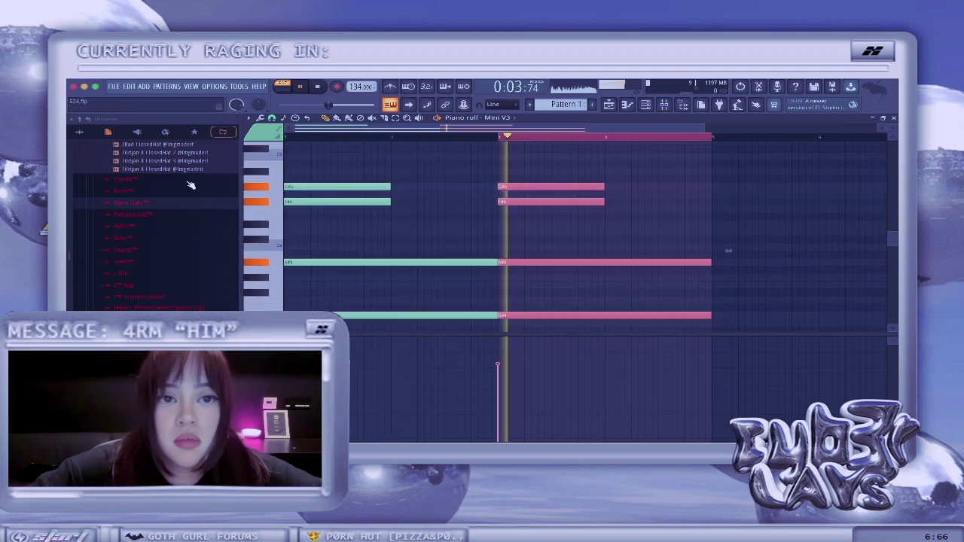
# Play back the Mini V3 chord loop and lower the tempo to 120 BPM
pyautogui.press('space')
pyautogui.press('space')
pyautogui.press('space')
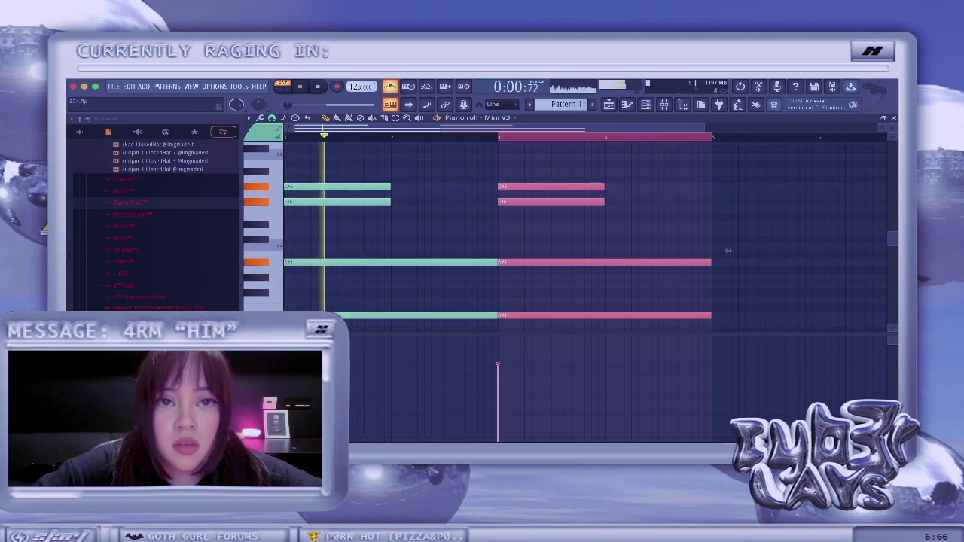
pyautogui.press('space')
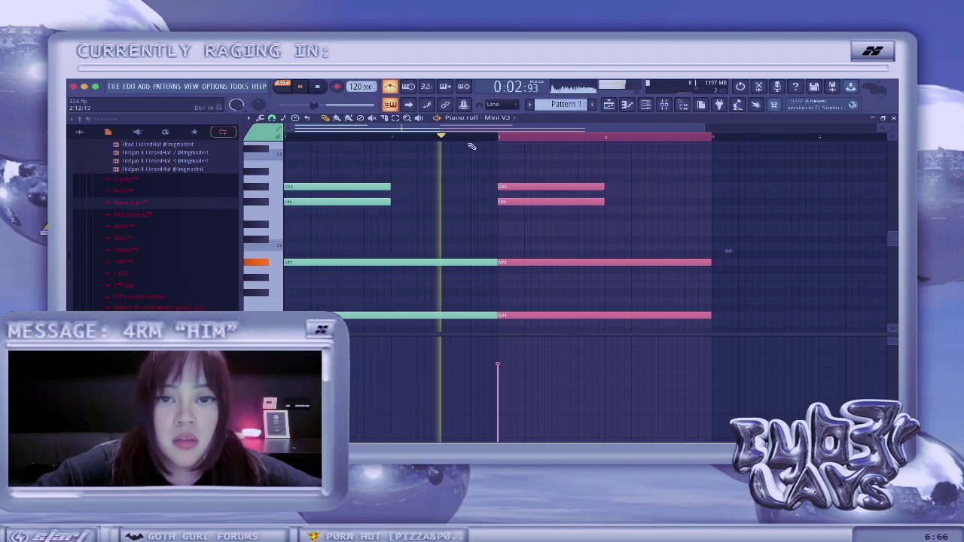
# Rework the Mini V3 part into two notes alternating every half bar over four bars, based on A#3 and G#3
pyautogui.hotkey('ctrl', 'z')
pyautogui.moveTo(328, 274); pyautogui.dragTo(377, 274)
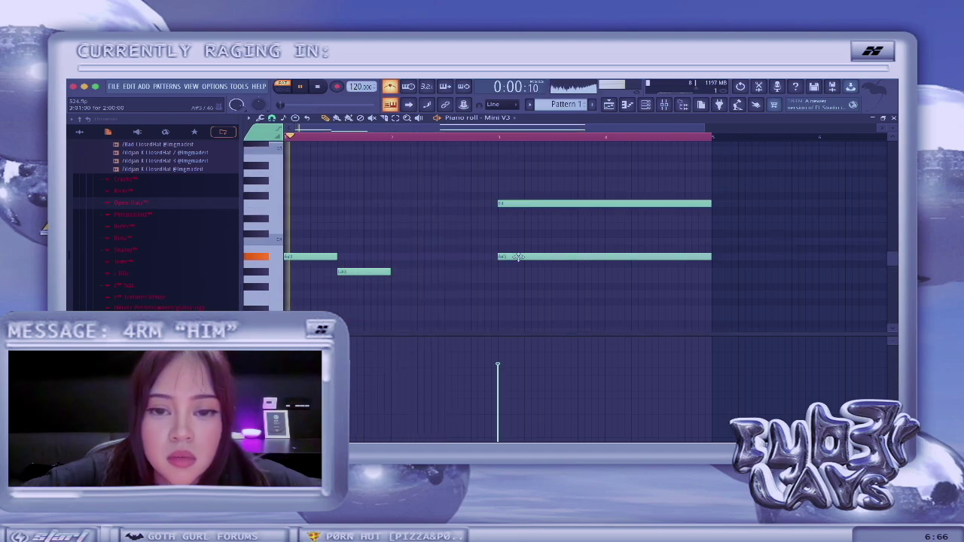
pyautogui.moveTo(518, 257); pyautogui.dragTo(411, 257)
pyautogui.moveTo(607, 258); pyautogui.dragTo(457, 259)
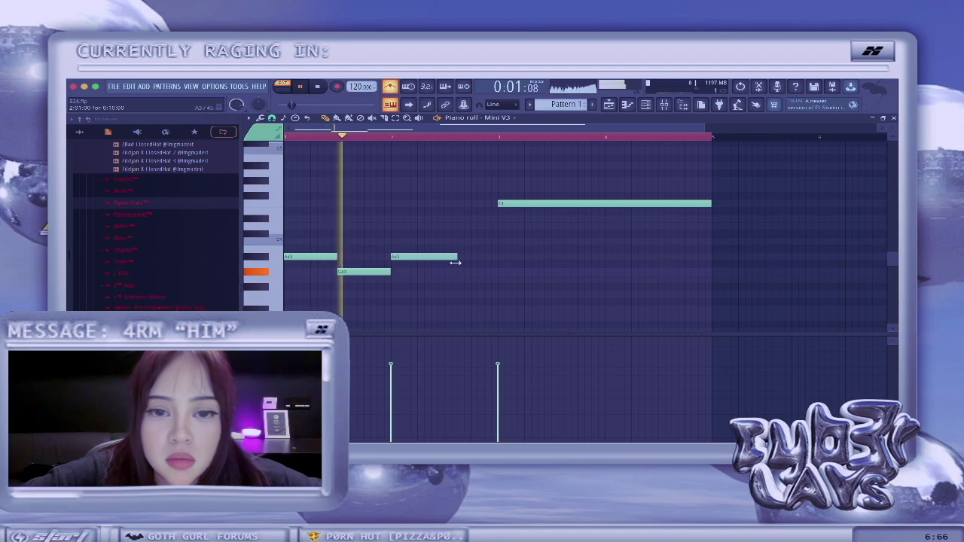
pyautogui.press('space')
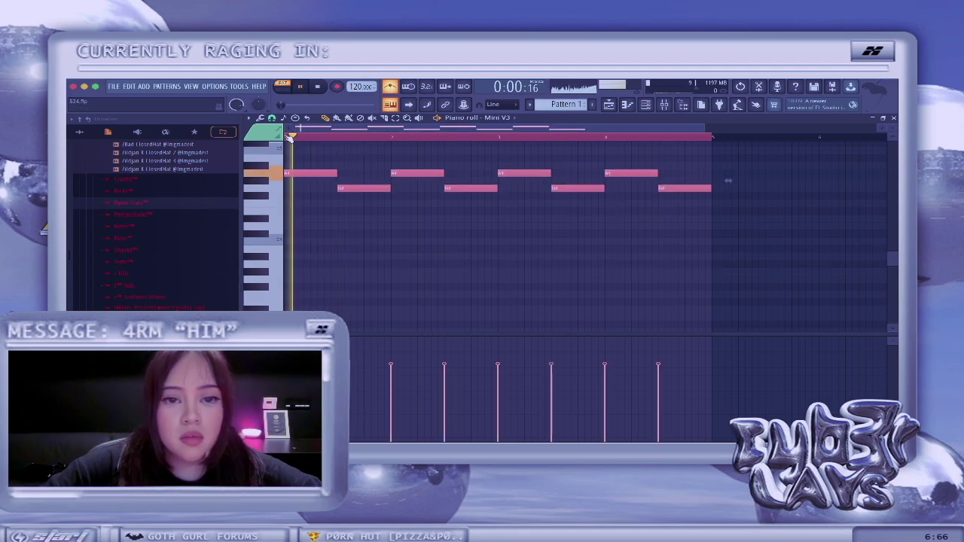
# Transpose the alternating Mini V3 notes down in semitones to E4 and D4, replaying from the start to compare
pyautogui.press('XF86AudioRaiseVolume')
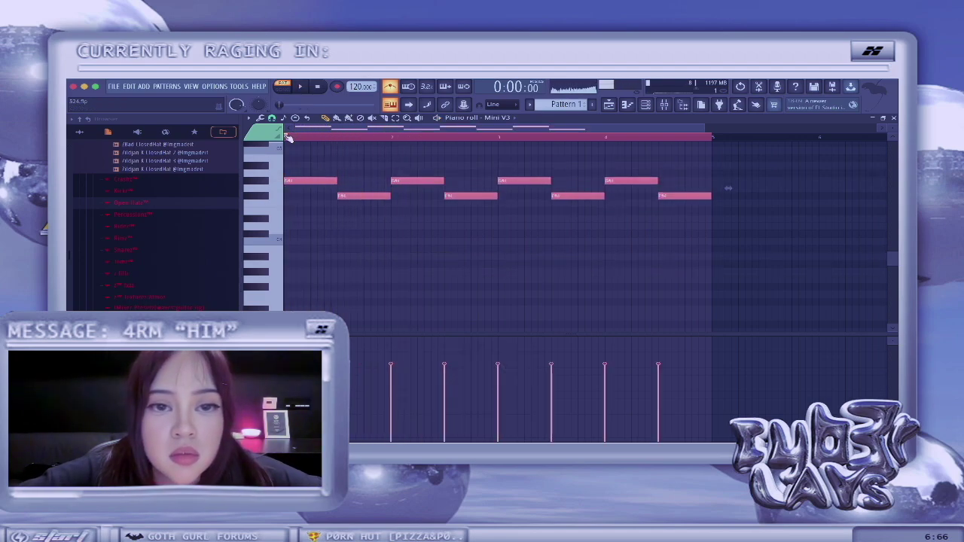
pyautogui.press('space')
pyautogui.press('XF86AudioRaiseVolume')
pyautogui.hotkey('shift', 'Down')
pyautogui.click(289, 138)
pyautogui.scroll(3, 289, 140)
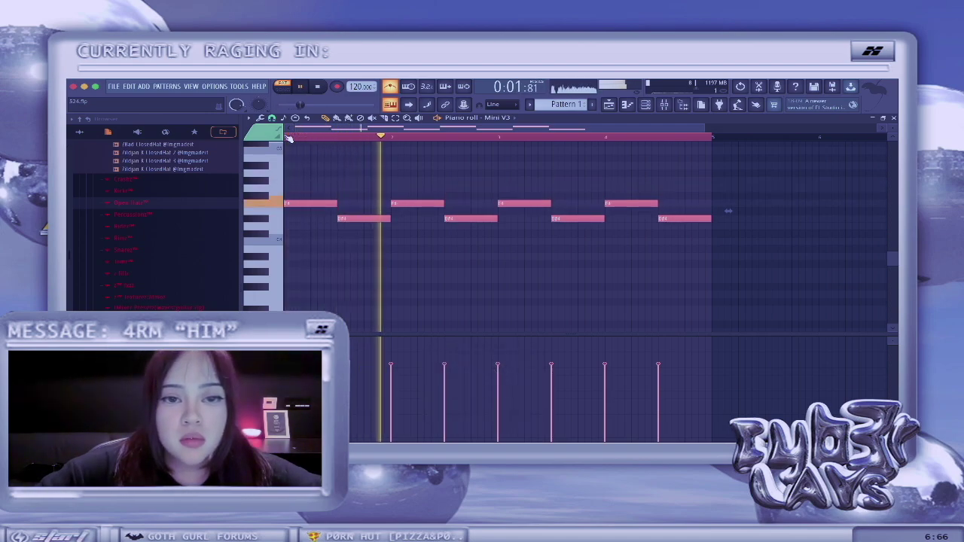
pyautogui.click(289, 139)
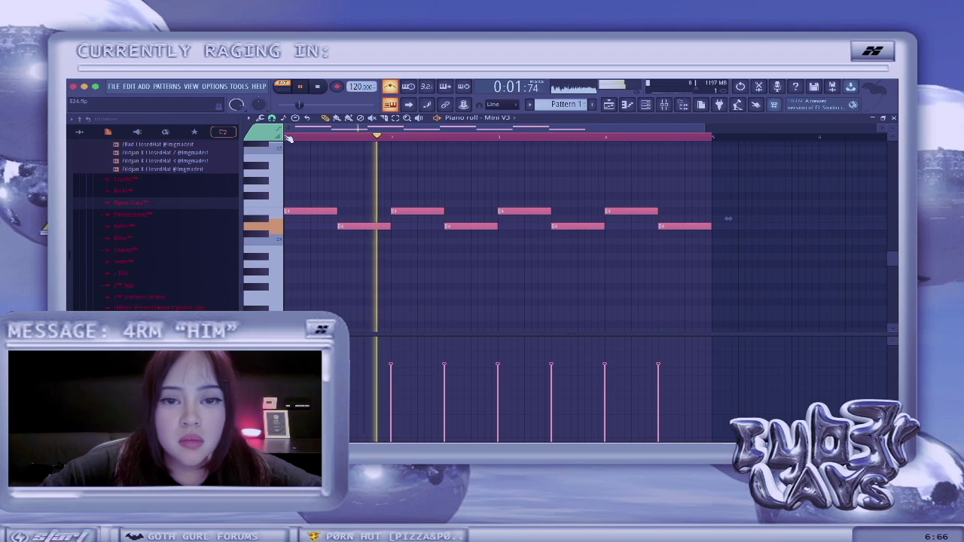
# Move Pro-Q 3 down one slot on the first mixer insert and load ShaperBox 3 above it
pyautogui.click(649, 105)
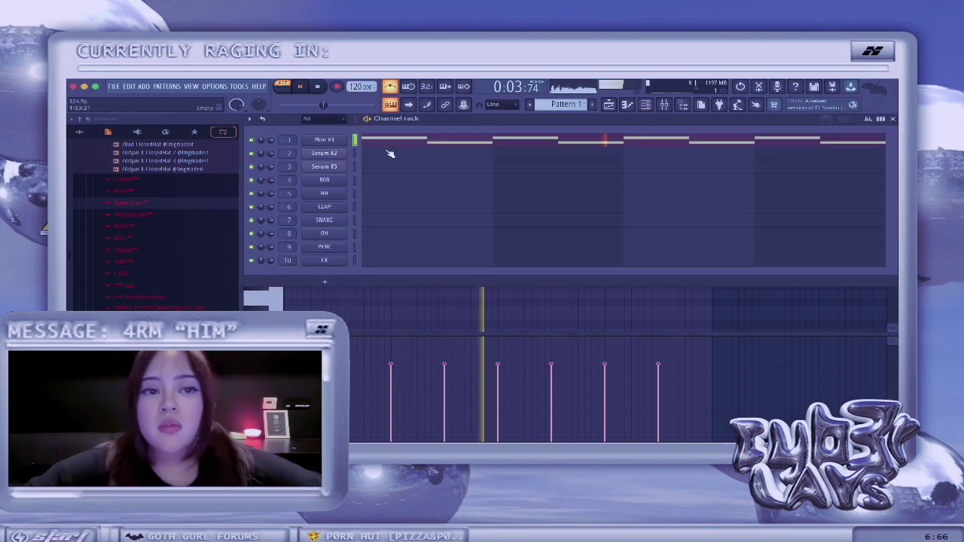
pyautogui.press('F9')
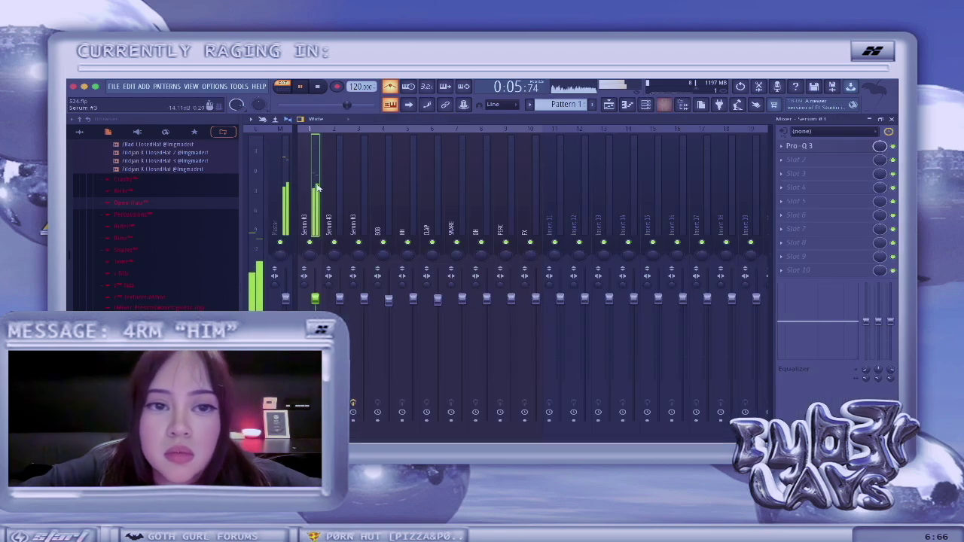
pyautogui.click(782, 147)
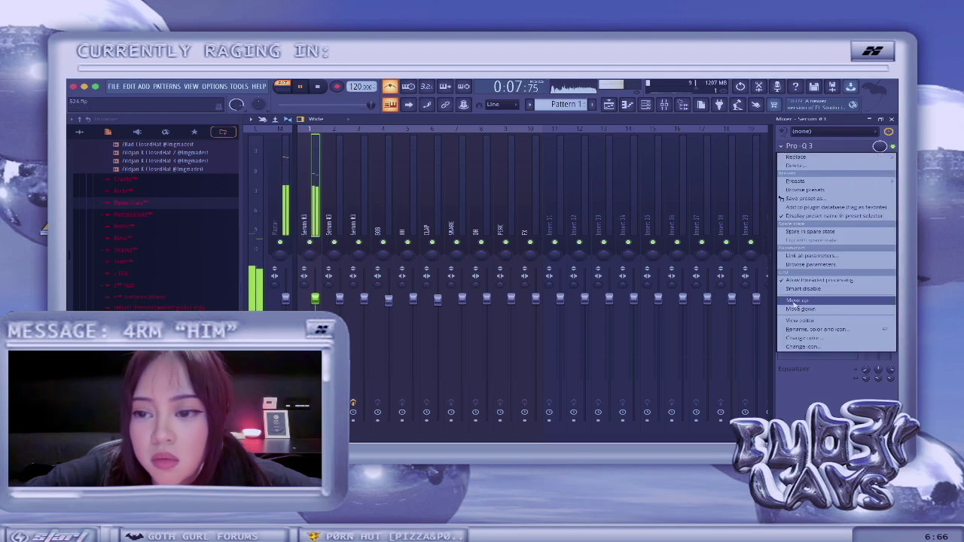
pyautogui.click(800, 309)
pyautogui.click(803, 148)
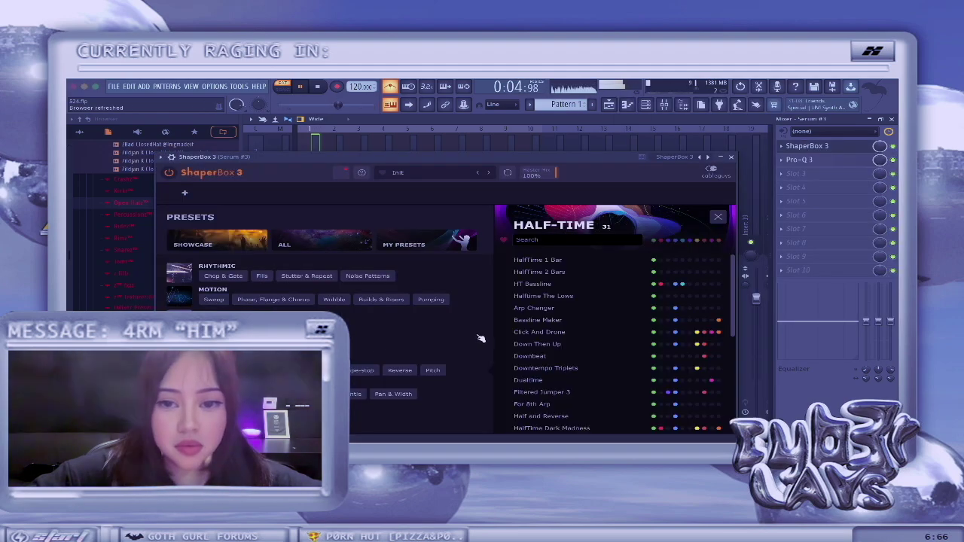
# Audition the ShaperBox 3 half-time presets Bassline Maker and Down Then Up, and move Pro-Q 3 down another slot
pyautogui.click(538, 319)
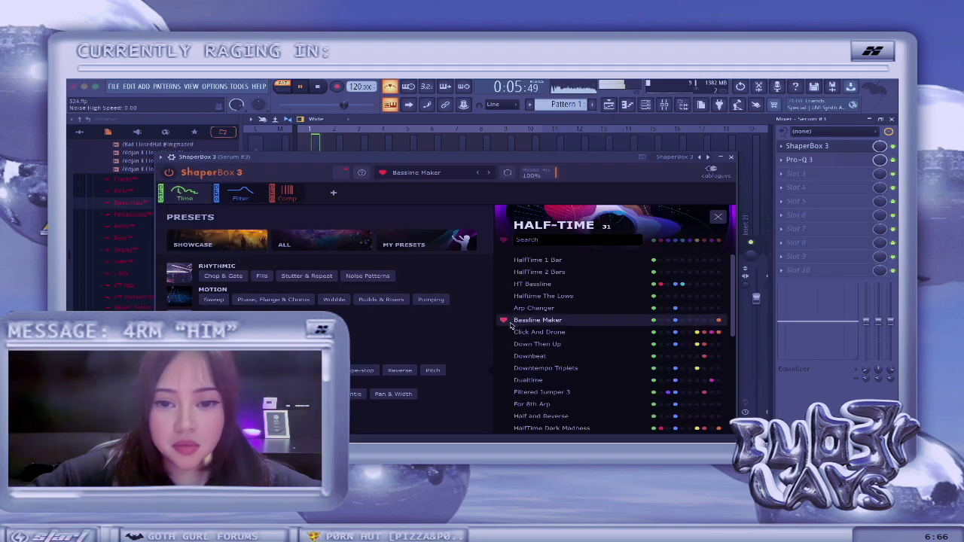
pyautogui.moveTo(546, 161); pyautogui.dragTo(546, 133)
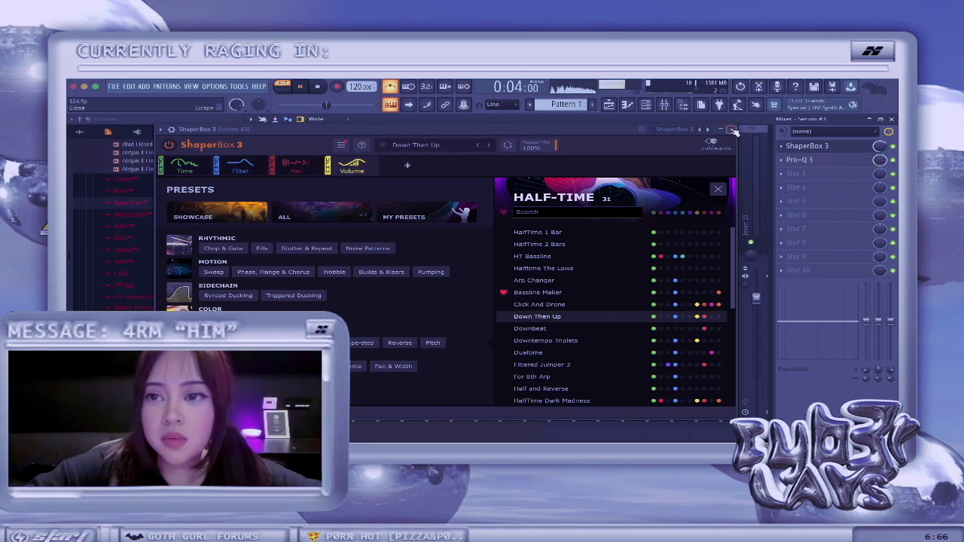
pyautogui.click(735, 131)
pyautogui.click(783, 163)
pyautogui.click(790, 323)
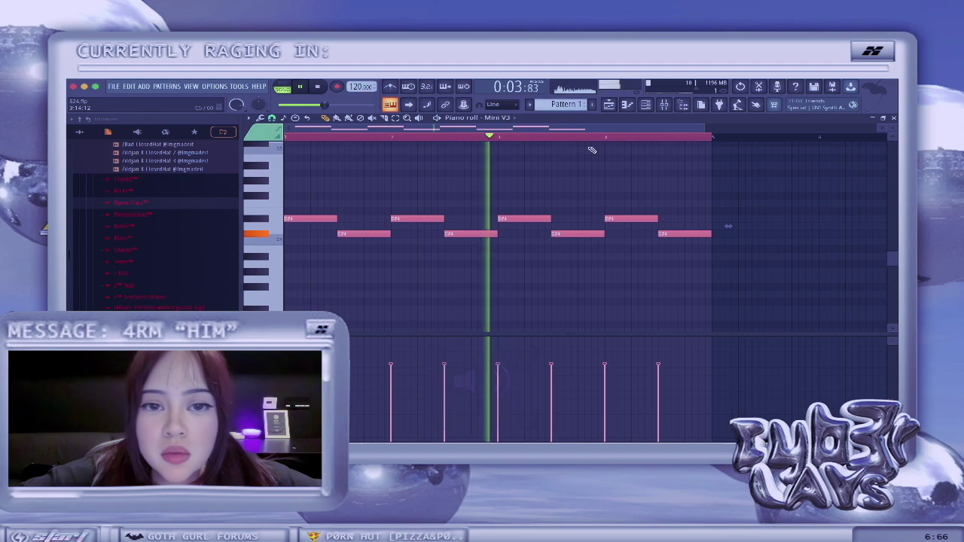
# Raise all Mini V3 notes by one octave, and lower them one semitone to D5 and C5
pyautogui.scroll(-3, 592, 150)
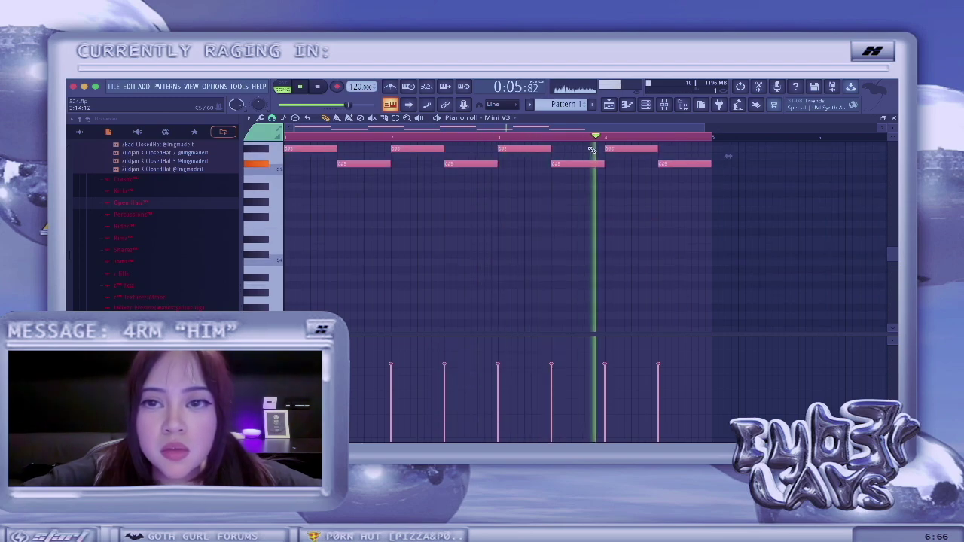
pyautogui.click(646, 105)
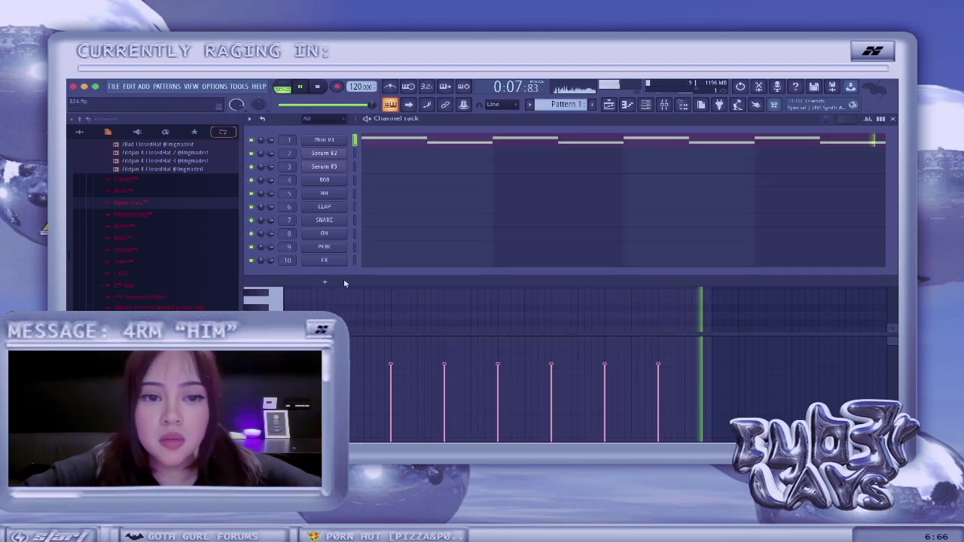
pyautogui.press('F6')
pyautogui.press('space')
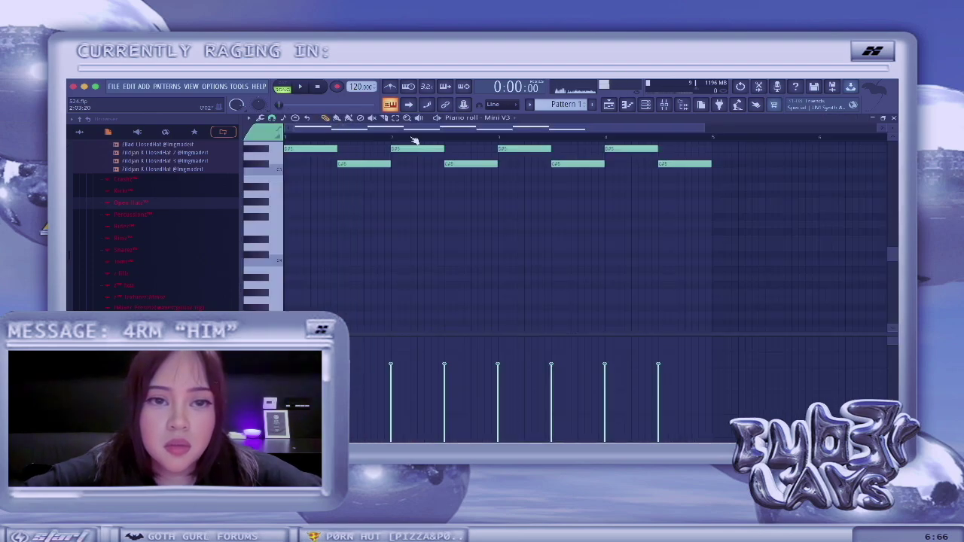
pyautogui.hotkey('ctrl', 'a')
pyautogui.press('space')
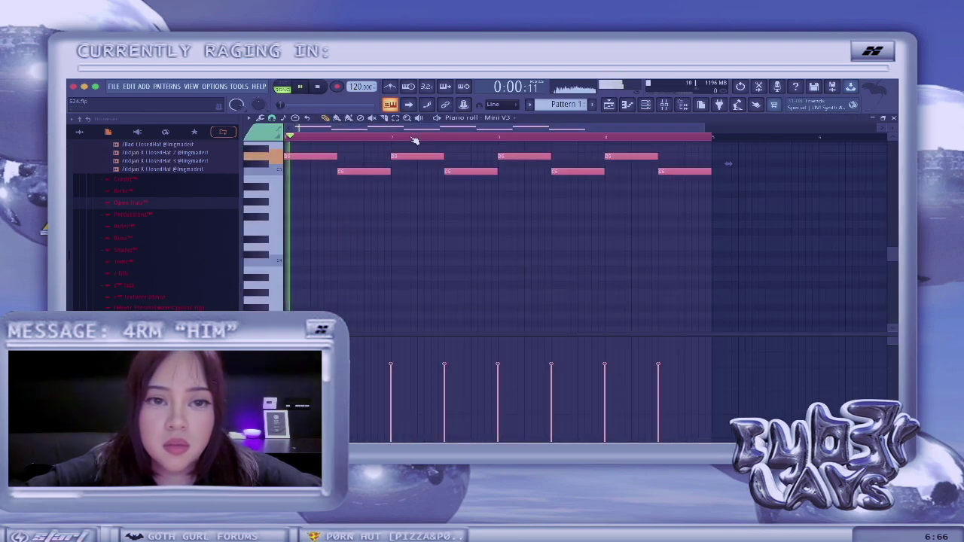
pyautogui.press('space')
# Shift the second melody note one beat earlier, shorten the first, and repeat the pair across four bars at D4 and C4
pyautogui.click(361, 187)
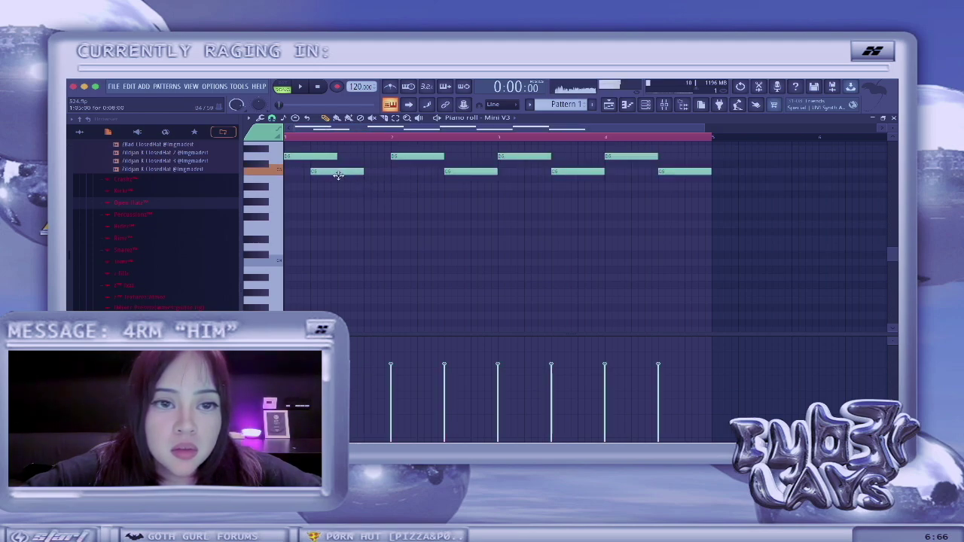
pyautogui.moveTo(338, 175); pyautogui.dragTo(339, 189)
pyautogui.press('space')
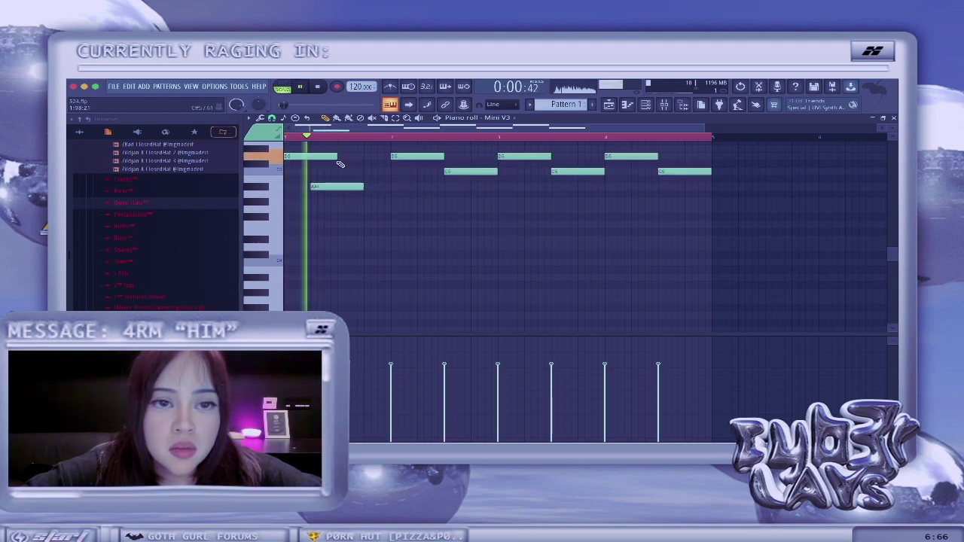
pyautogui.press('space')
pyautogui.moveTo(326, 195); pyautogui.dragTo(328, 167)
pyautogui.press('space')
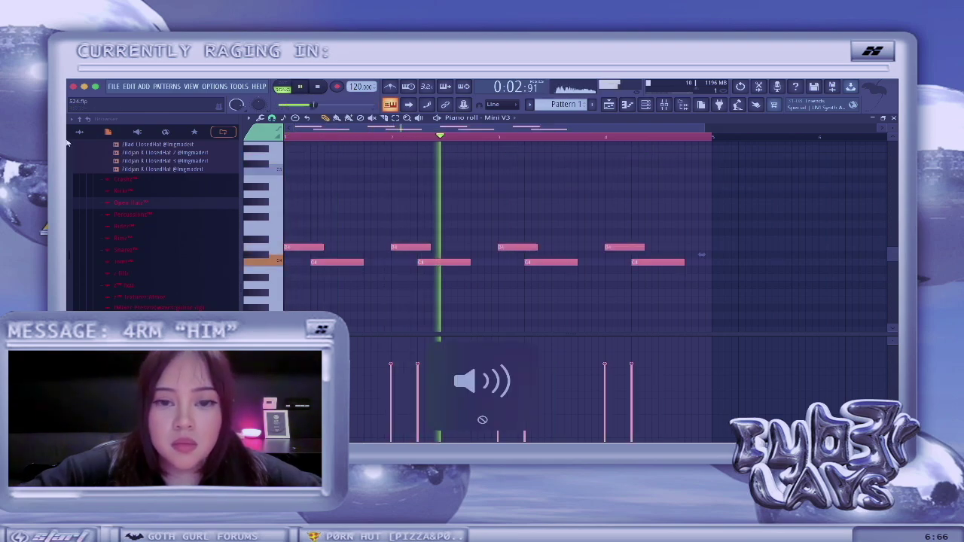
# Transpose the whole Mini V3 melody up one semitone to D#4 and C#4 and replay it from the start
pyautogui.click(284, 139)
pyautogui.click(288, 138)
pyautogui.hotkey('shift', 'Up')
pyautogui.click(289, 138)
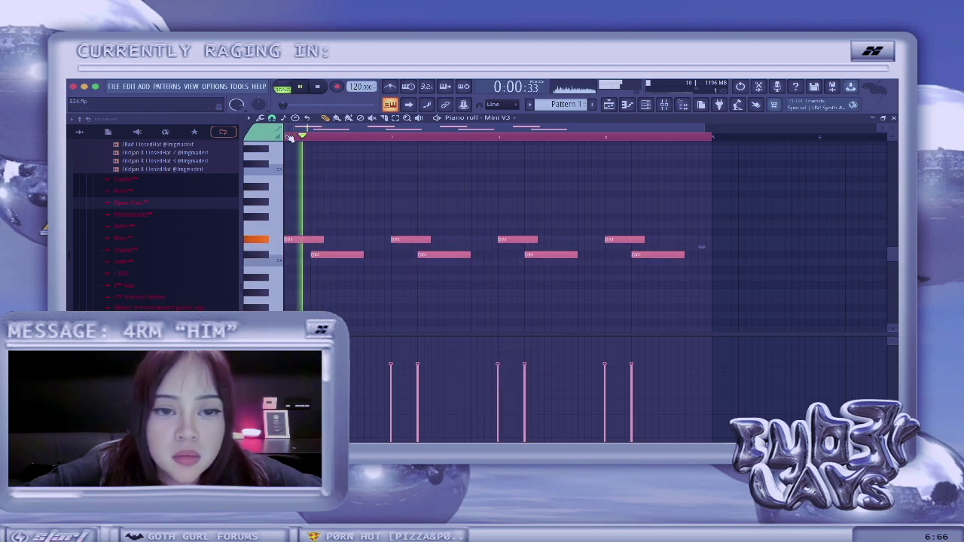
# Show the channel rack, collapse the distorted 808 folder and open the hihats sample folder
pyautogui.press('XF86AudioRaiseVolume')
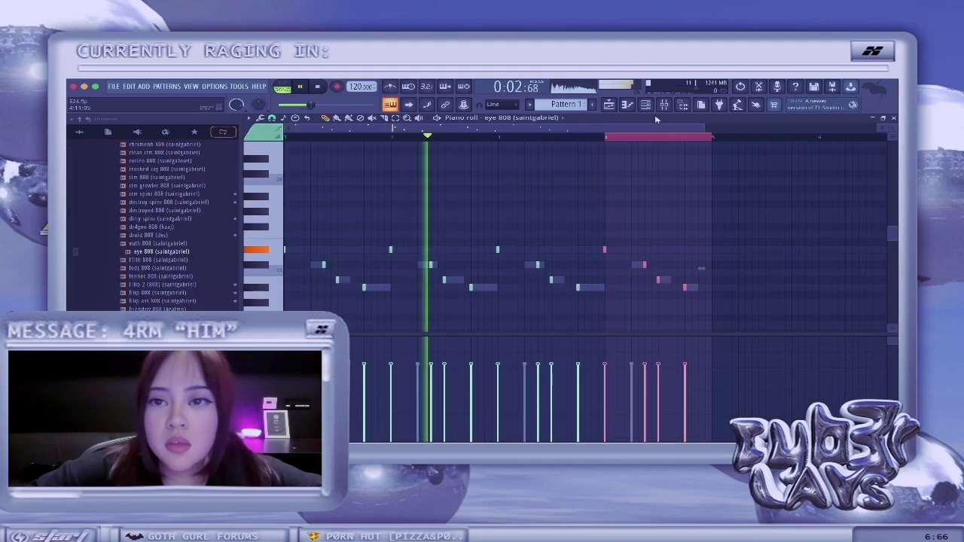
pyautogui.press('F6')
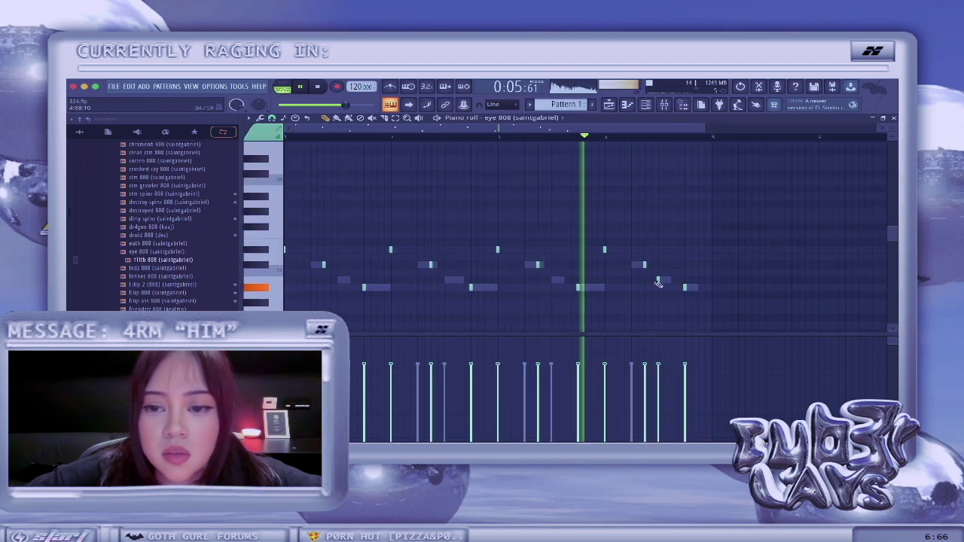
pyautogui.press('F6')
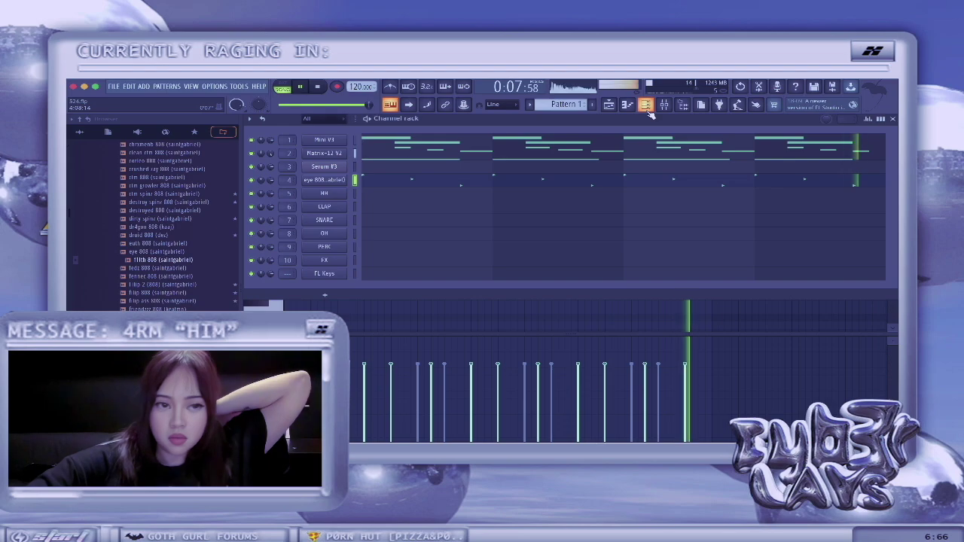
pyautogui.scroll(10, 215, 255)
pyautogui.click(179, 254)
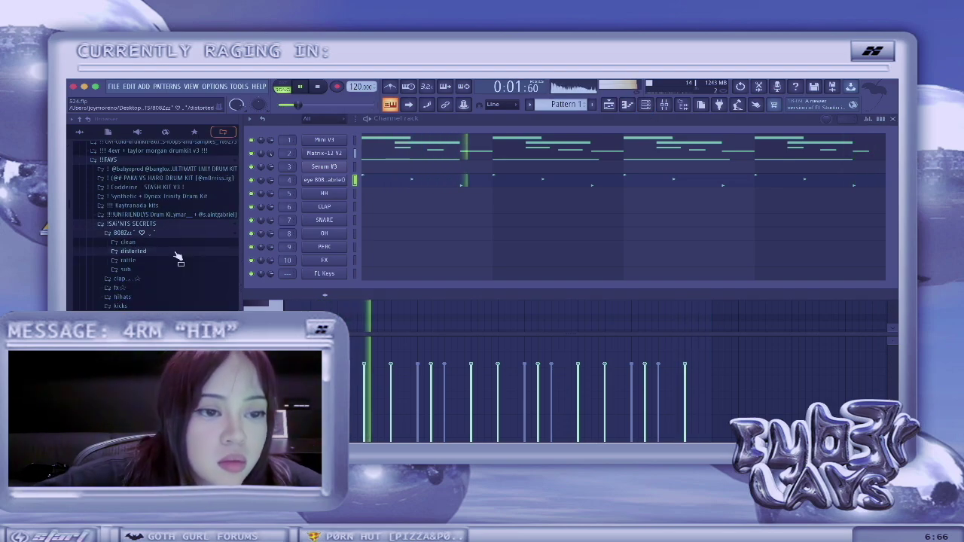
pyautogui.click(123, 297)
# Audition hi-hat samples, load 100000 hihat into the HH channel, fill it every 2 steps and play the pattern
pyautogui.press('space')
pyautogui.click(173, 213)
pyautogui.click(174, 187)
pyautogui.click(173, 180)
pyautogui.moveTo(332, 204); pyautogui.dragTo(334, 195)
pyautogui.rightClick(334, 196)
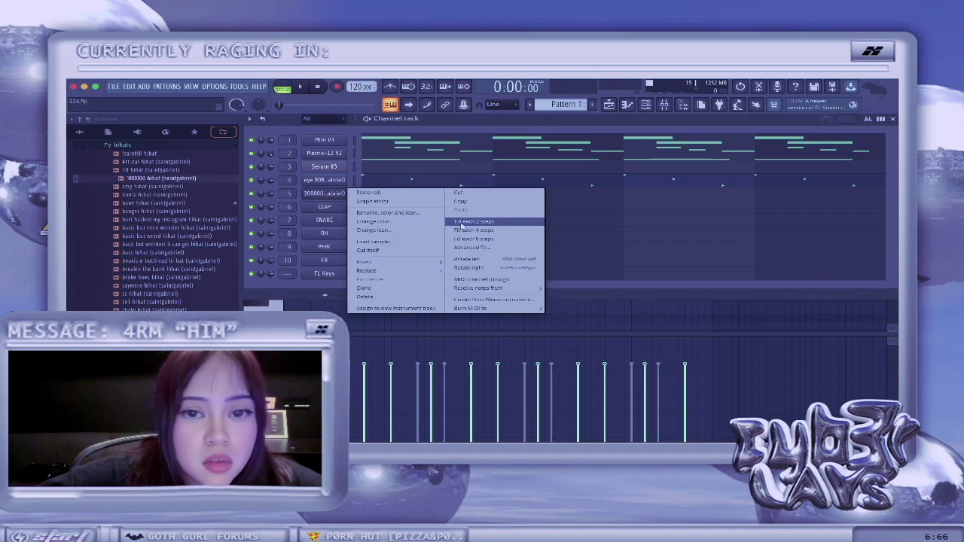
pyautogui.click(461, 221)
pyautogui.press('space')
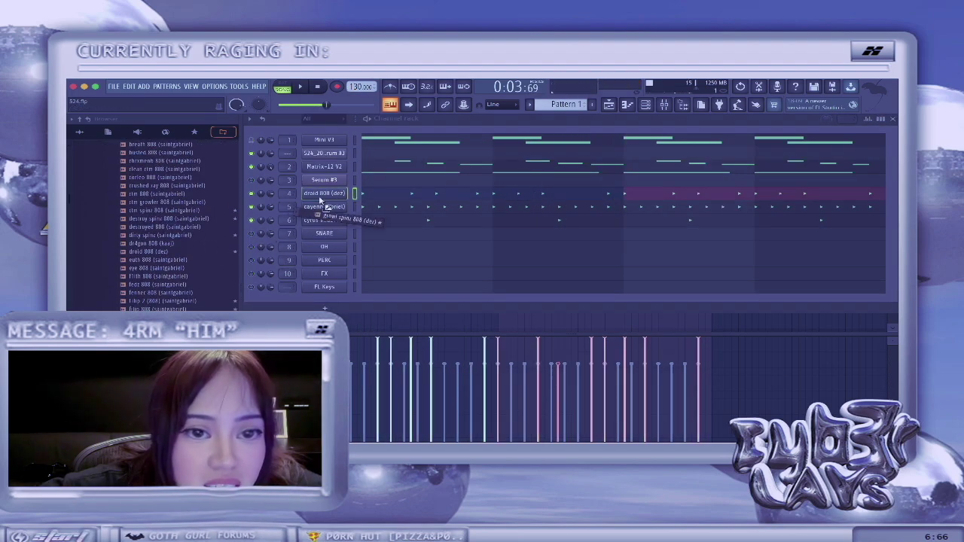
# Replace the droid 808 sample in channel 4 with growl spinz 808 and play it in the pattern
pyautogui.moveTo(321, 199); pyautogui.dragTo(324, 193)
pyautogui.press('space')
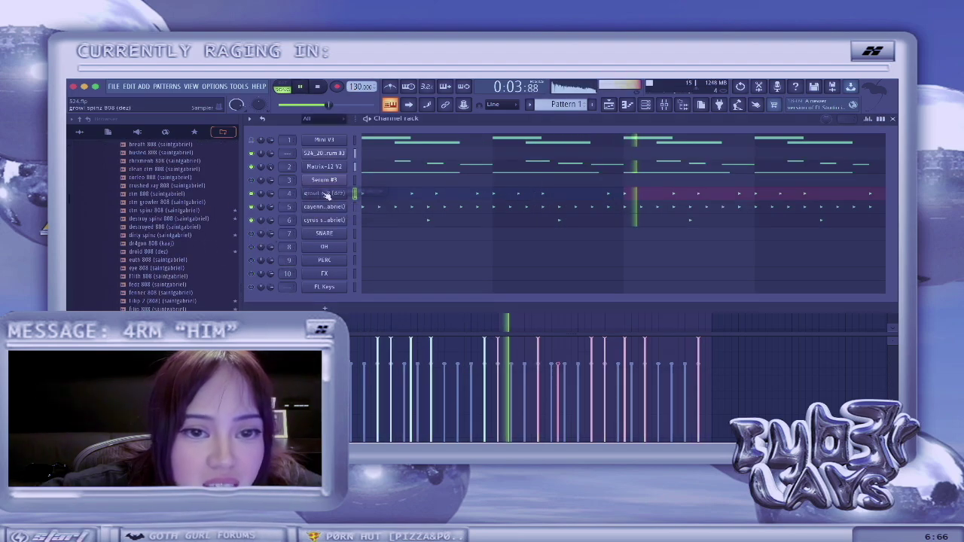
pyautogui.press('space')
# Review the growl spinz 808 notes in the piano roll and channel rack while the pattern plays
pyautogui.click(609, 104)
pyautogui.click(649, 106)
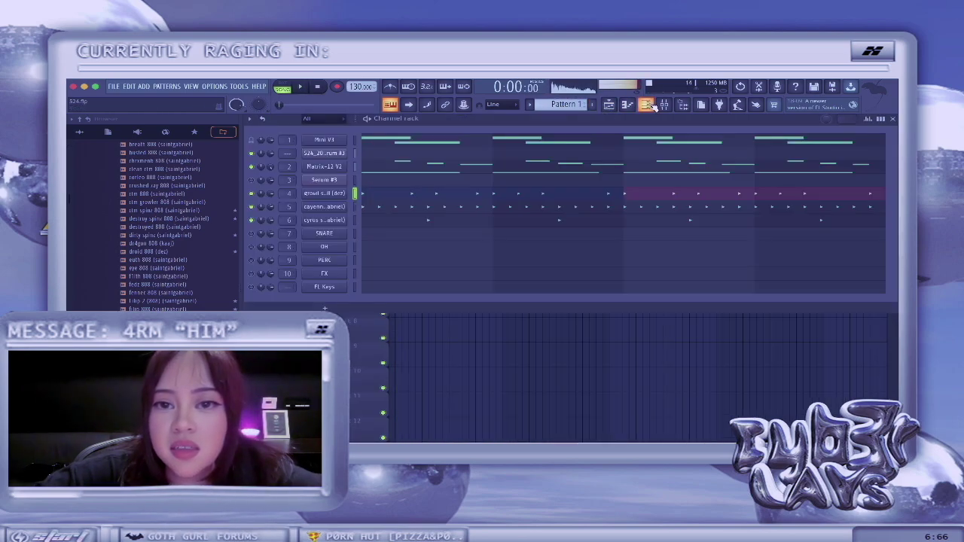
pyautogui.press('F7')
pyautogui.press('space')
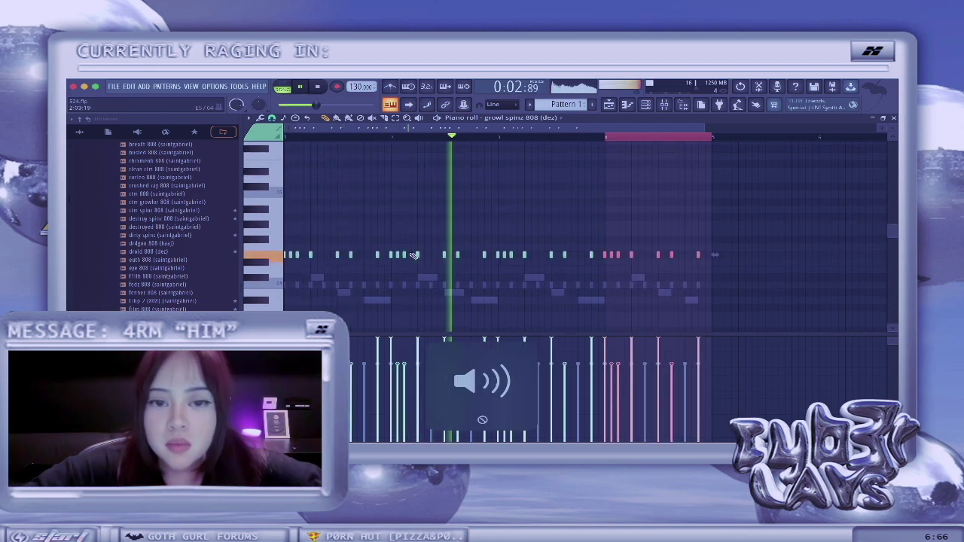
pyautogui.press('F6')
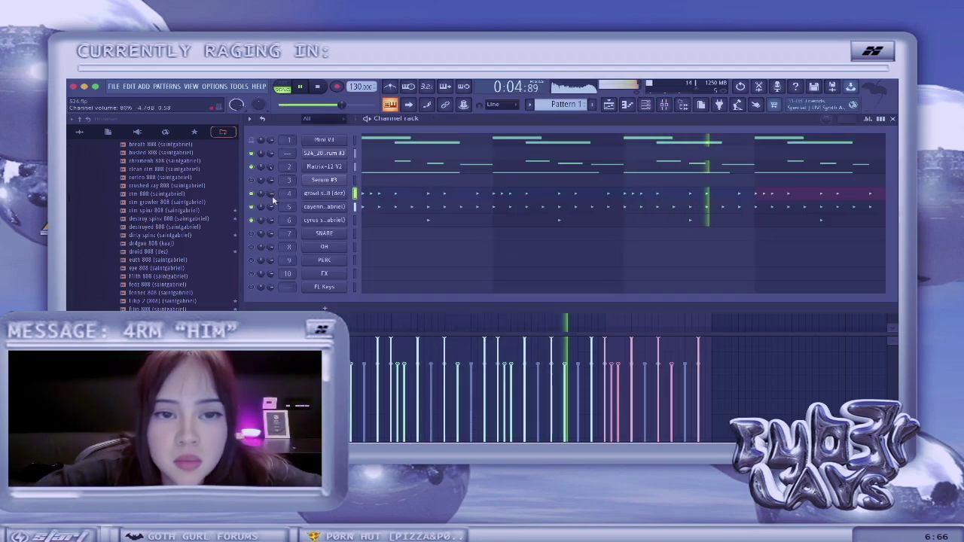
pyautogui.click(373, 196)
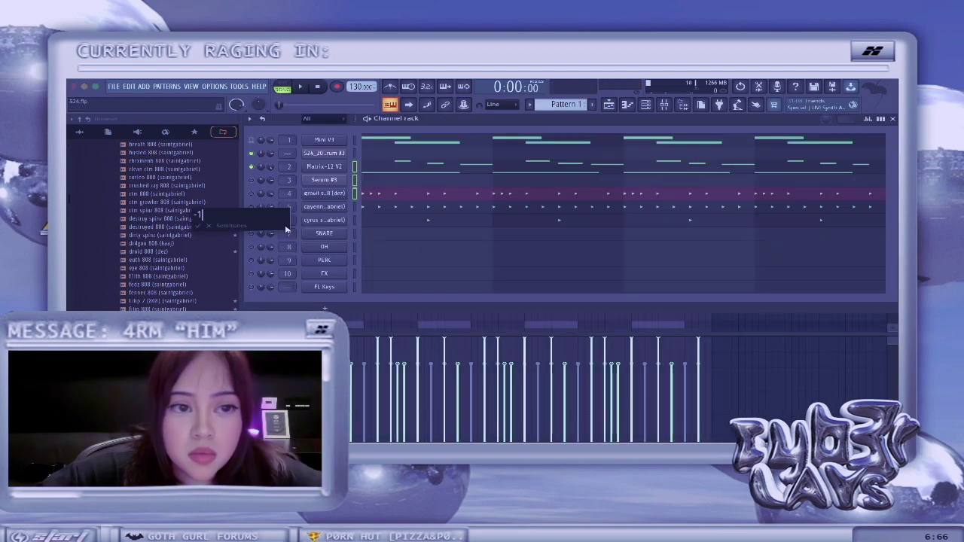
# Transpose the selected channels down 1 semitone and replay the pattern
pyautogui.press('space')
pyautogui.press('XF86AudioRaiseVolume')
pyautogui.press('space')
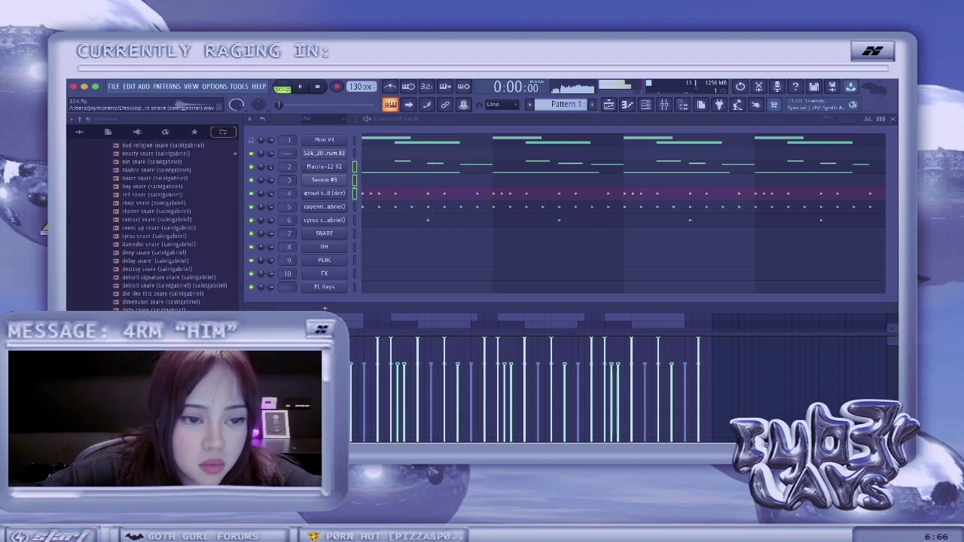
# Audition the snare samples, replace the cyrus snare in channel 6 with the fangs snare and play the pattern
pyautogui.press('Down')
pyautogui.press('Down')
pyautogui.press('Down')
pyautogui.press('Down')
pyautogui.press('Down')
pyautogui.press('Down')
pyautogui.moveTo(298, 237); pyautogui.dragTo(271, 211)
pyautogui.press('space')
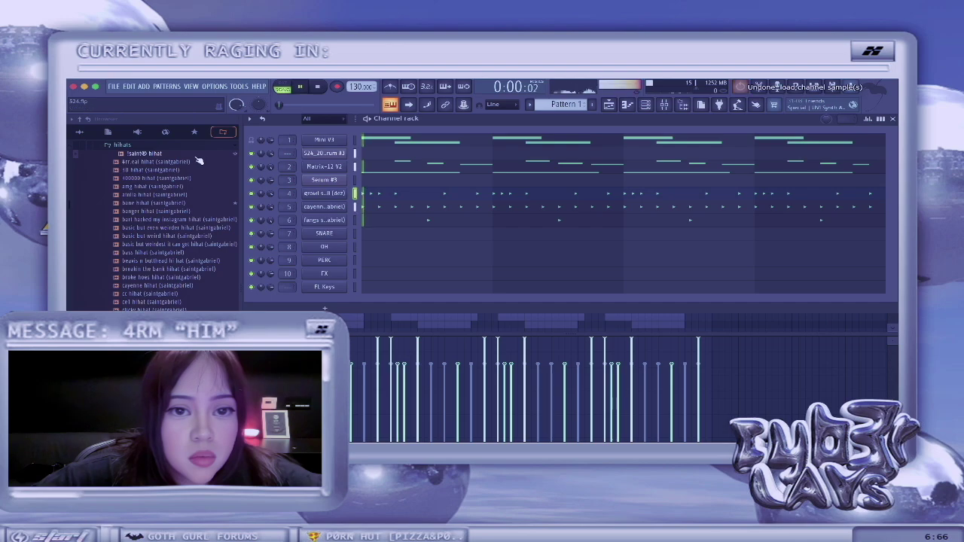
# Replace the hi-hat sample in channel 5 with !saint® hihat and replay the pattern
pyautogui.press('space')
pyautogui.moveTo(189, 153); pyautogui.dragTo(314, 213)
pyautogui.press('space')
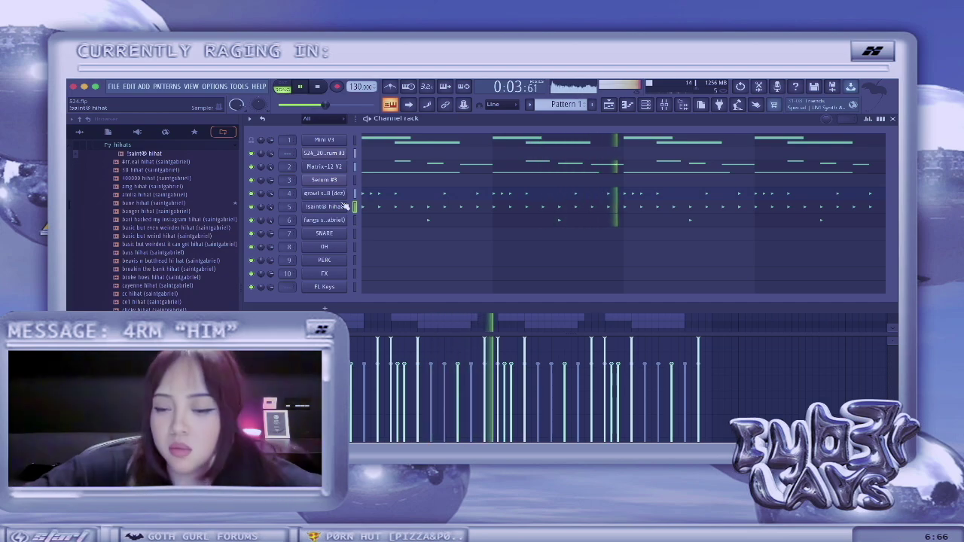
pyautogui.press('space')
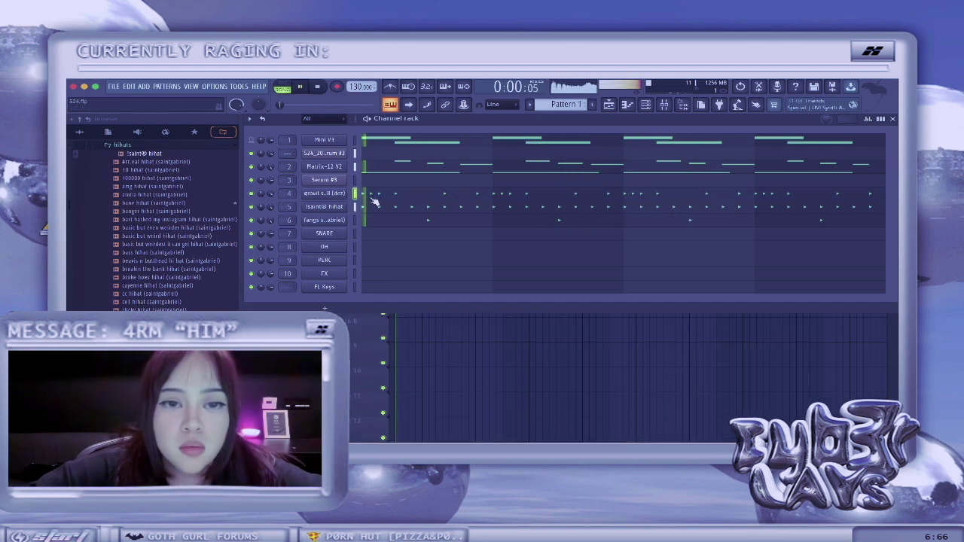
# Open the growl spinz 808 notes and move the fourth note of bar 1 to step 7 during playback
pyautogui.click(372, 195)
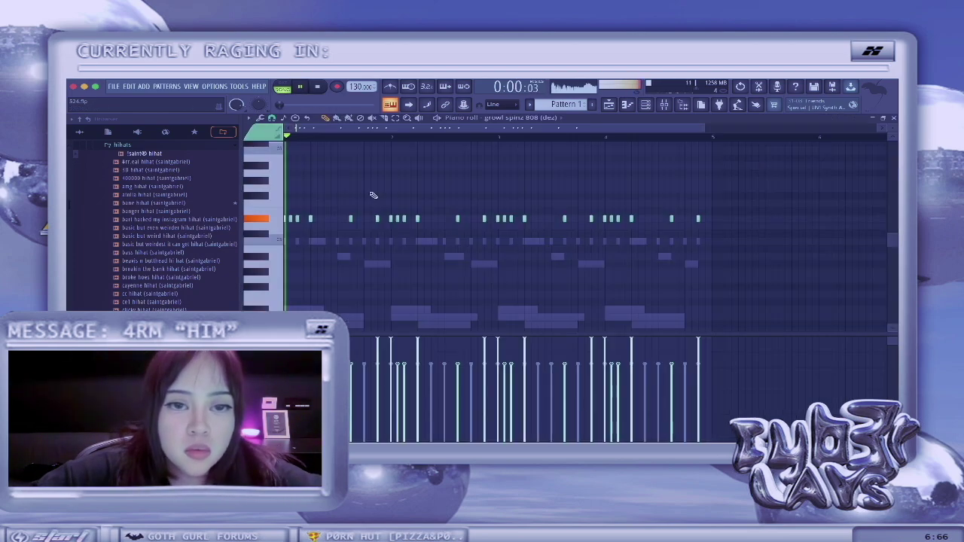
pyautogui.press('space')
pyautogui.press('space')
pyautogui.click(298, 220)
pyautogui.press('space')
pyautogui.press('space')
pyautogui.press('space')
pyautogui.moveTo(311, 219); pyautogui.dragTo(322, 220)
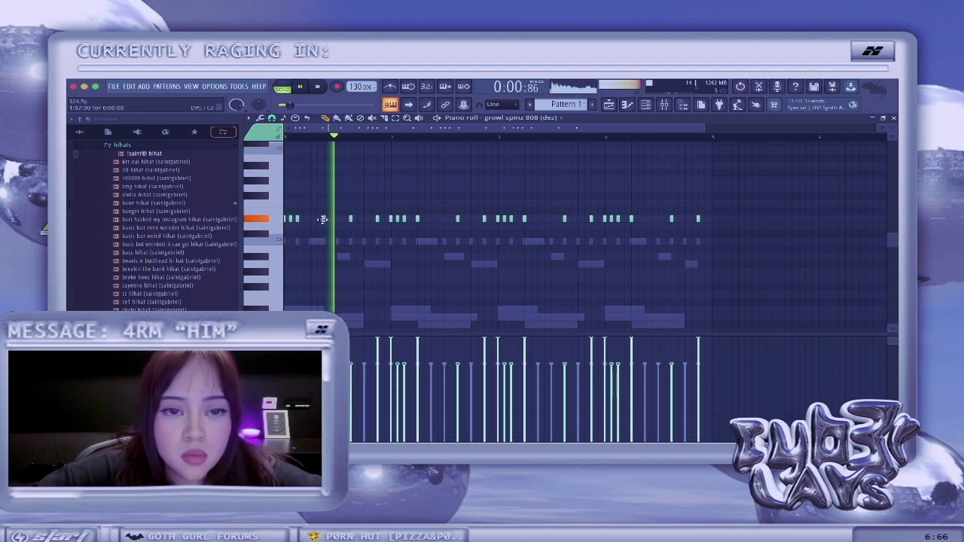
# Move the fourth growl spinz 808 note to step 9 of bar 1 and add a note at step 9 of bar 2
pyautogui.press('space')
pyautogui.press('space')
pyautogui.press('space')
pyautogui.press('space')
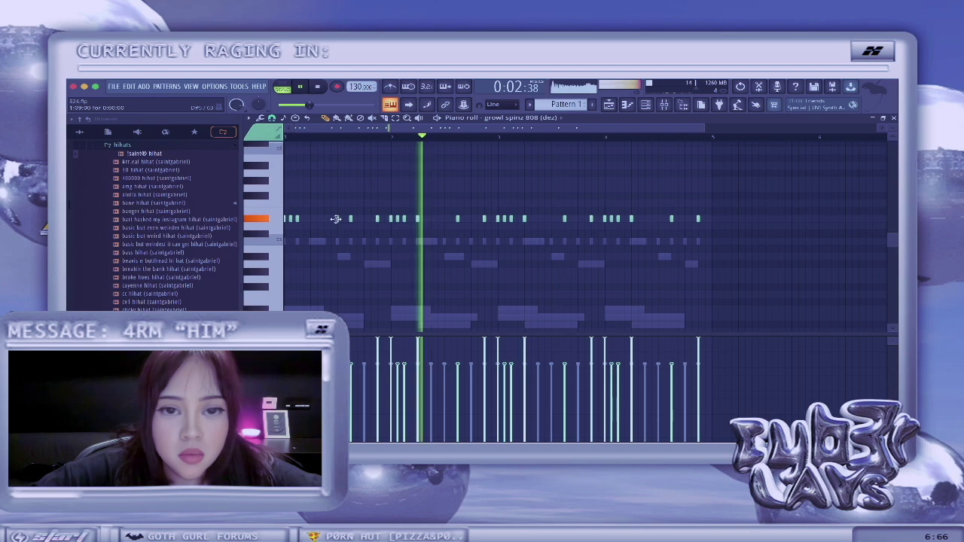
pyautogui.press('space')
pyautogui.press('space')
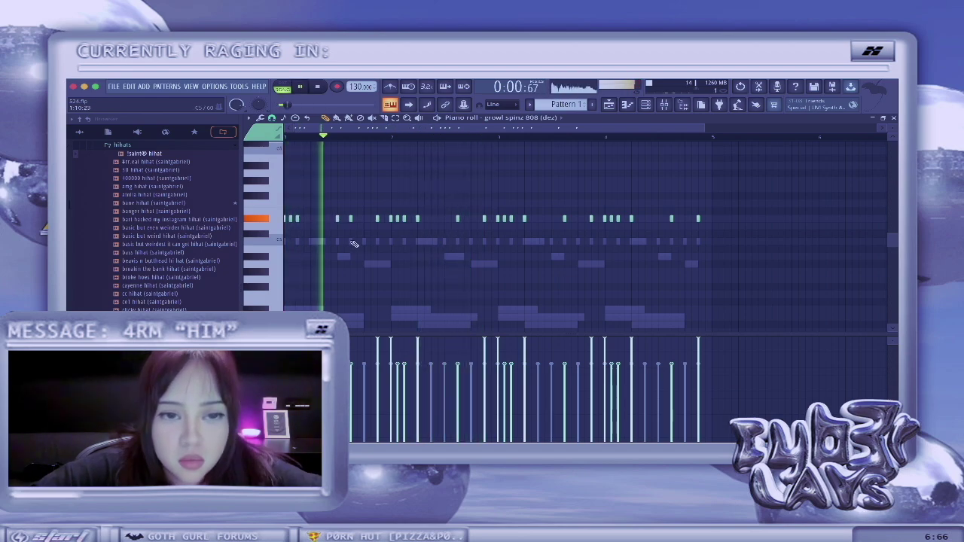
pyautogui.click(452, 218)
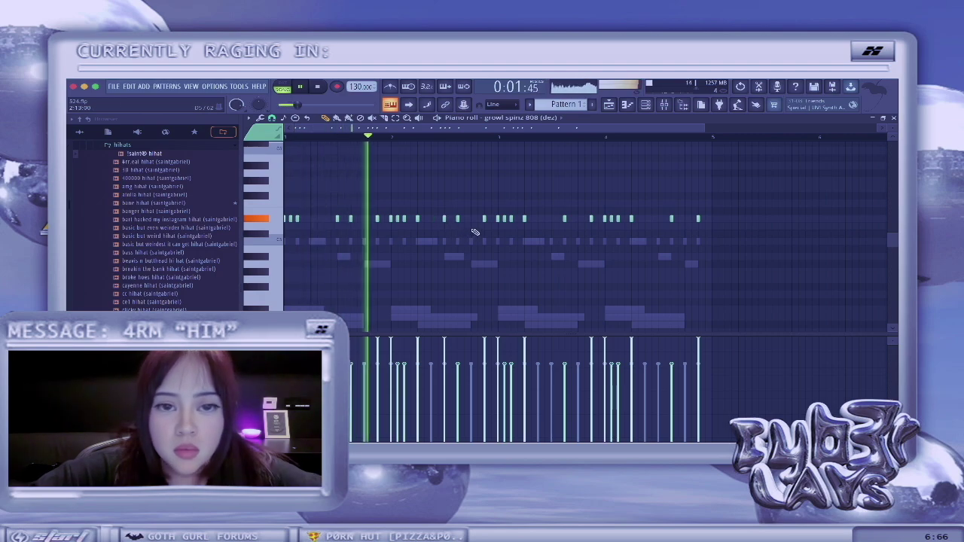
# Load Clairvoyant - Amp Suite into the first effect slot of mixer track 11
pyautogui.press('F9')
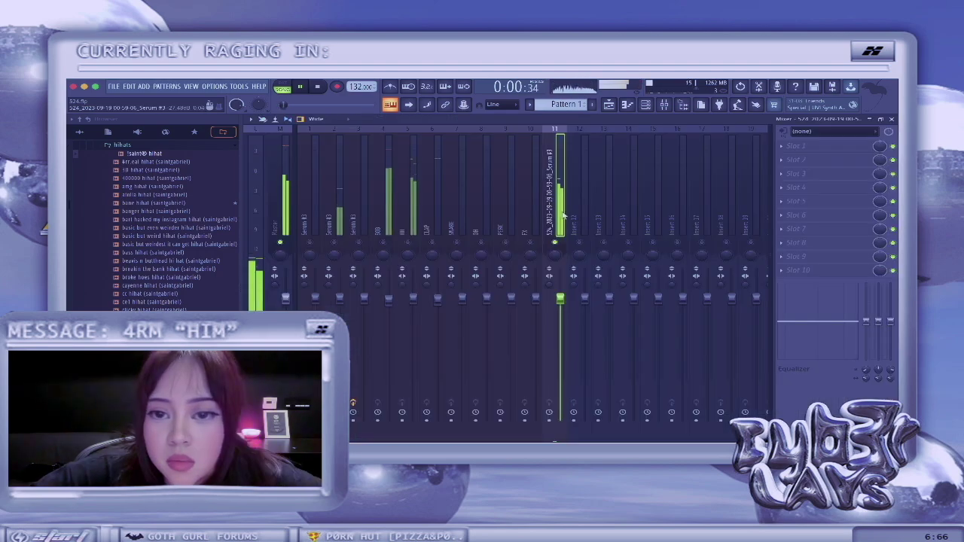
pyautogui.press('space')
pyautogui.click(804, 151)
pyautogui.click(810, 151)
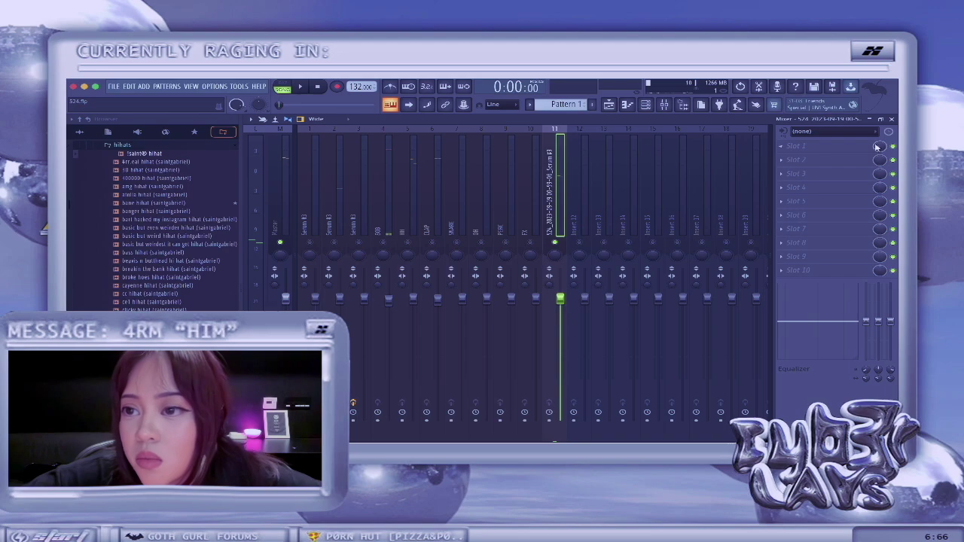
pyautogui.click(799, 145)
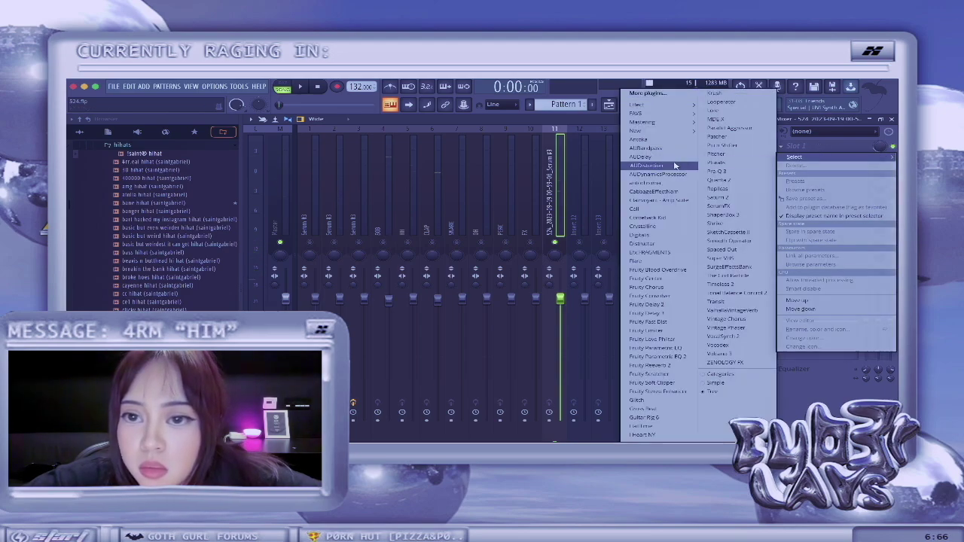
pyautogui.click(662, 197)
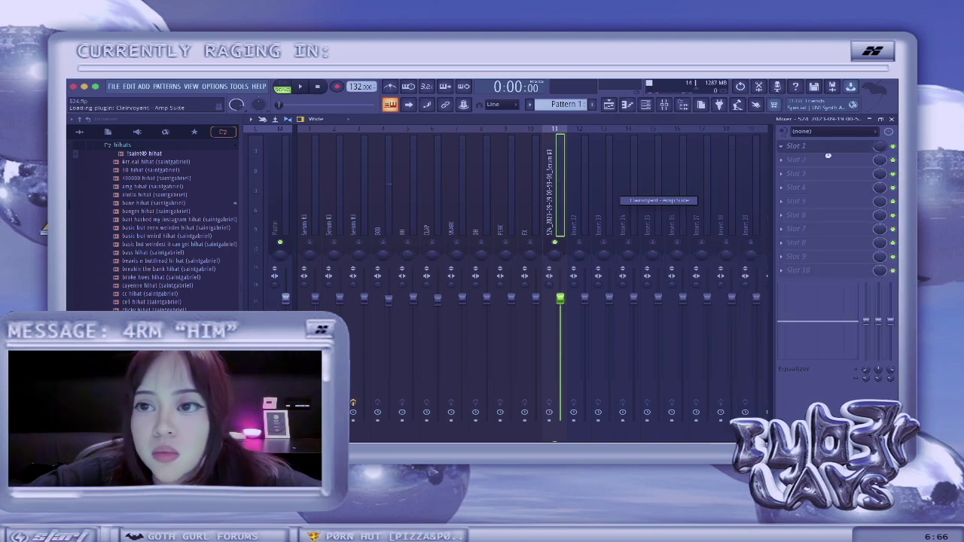
# Apply the 20Hz + 18kHz cut preset in Fruity Parametric EQ 2 and raise the low cut to about 165 Hz
pyautogui.press('space')
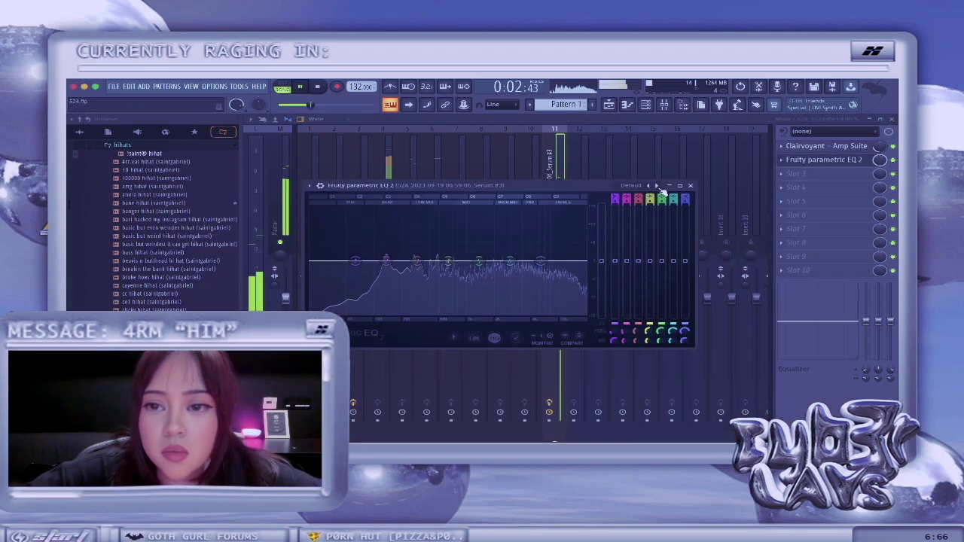
pyautogui.rightClick(659, 187)
pyautogui.click(672, 217)
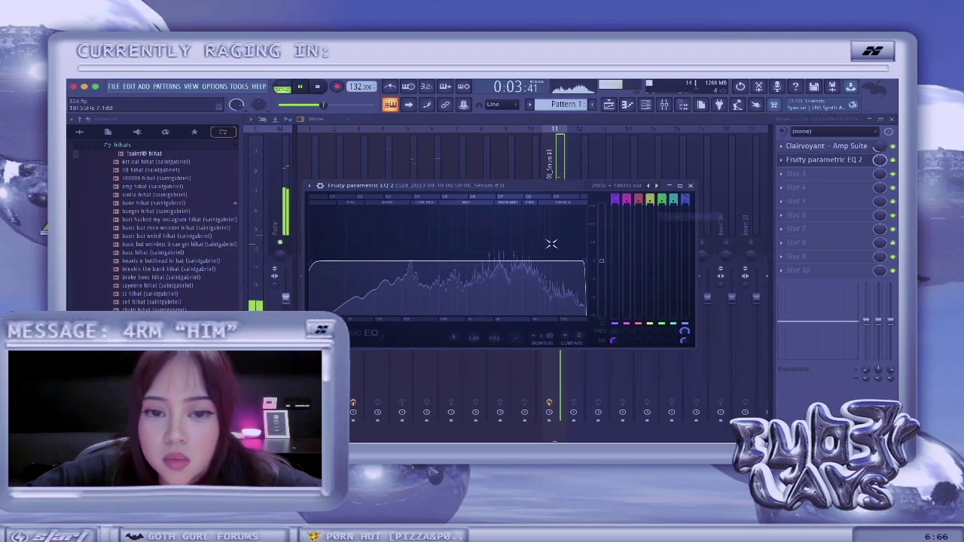
pyautogui.moveTo(312, 262); pyautogui.dragTo(397, 264)
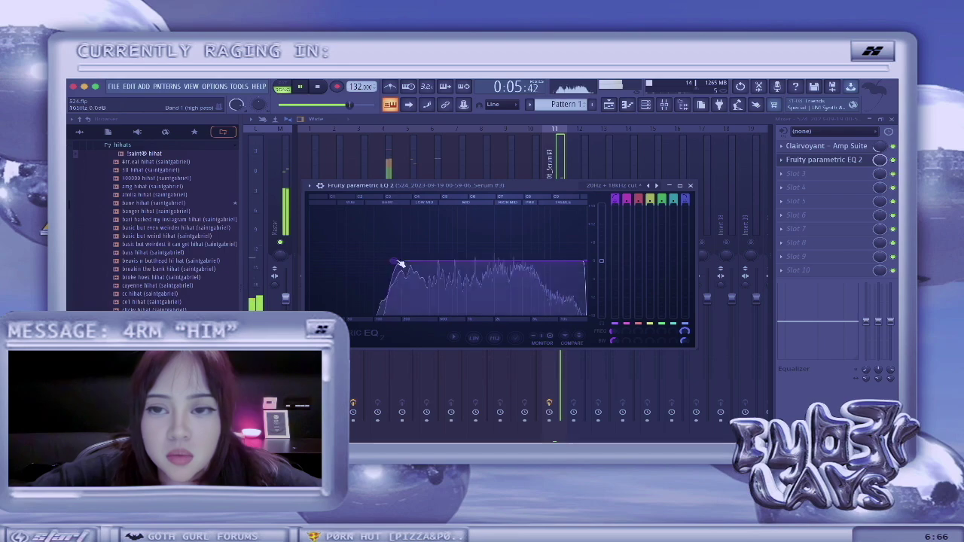
pyautogui.click(691, 186)
# Open the growl spinz 808 notes from the channel rack and select those in bars 3 and 4
pyautogui.click(645, 105)
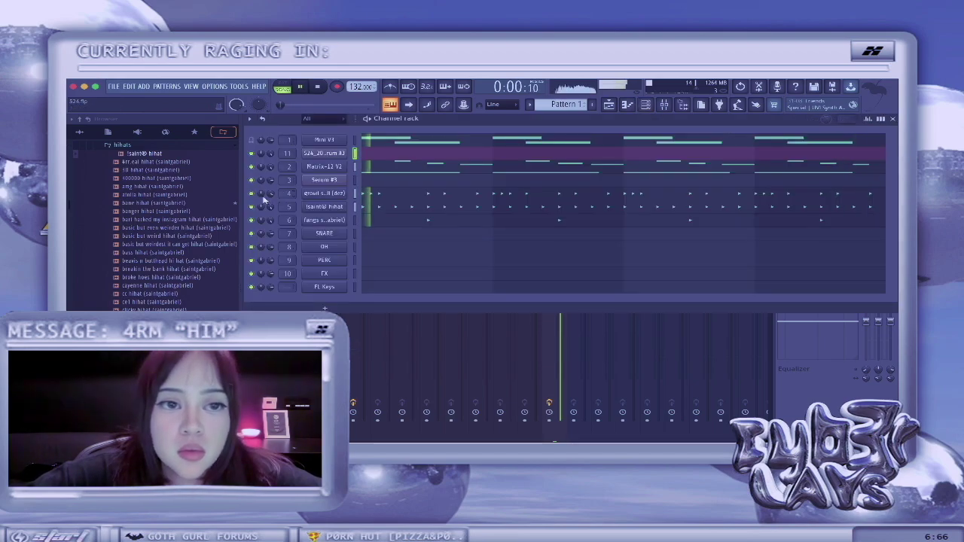
pyautogui.click(460, 193)
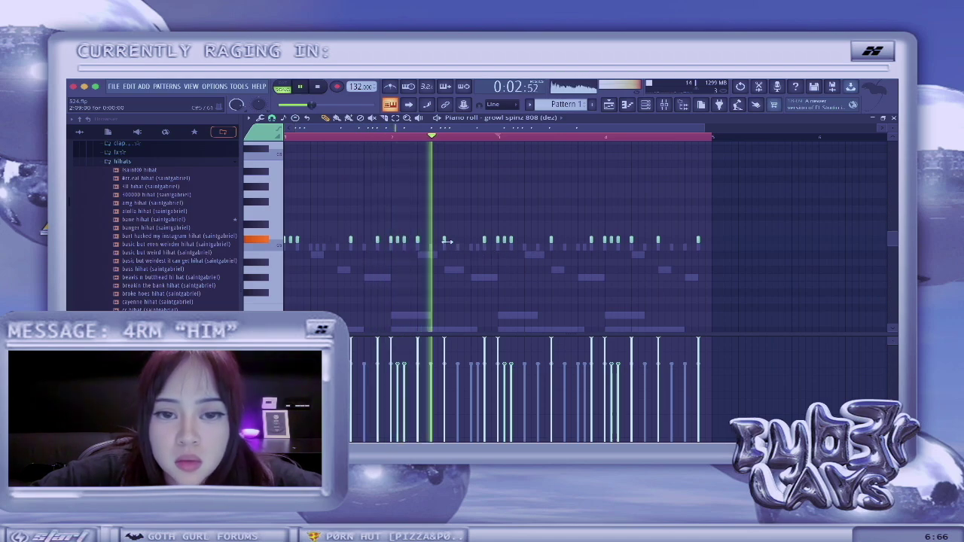
pyautogui.moveTo(722, 280); pyautogui.dragTo(490, 209)
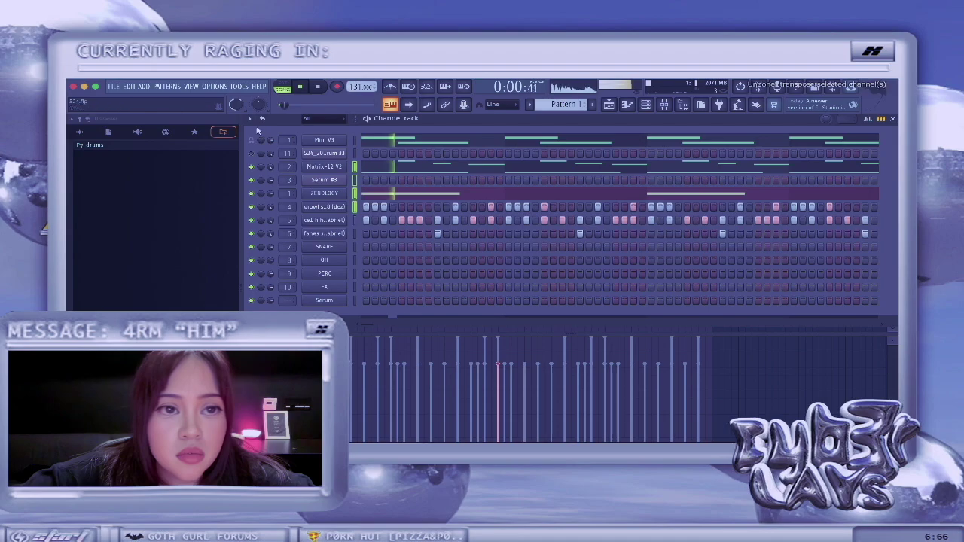
# Transpose the selected Matrix-12 V2, Serum #3, ZENOLOGY and growl spinz 808 channels down and replay the pattern
pyautogui.click(250, 120)
pyautogui.click(273, 224)
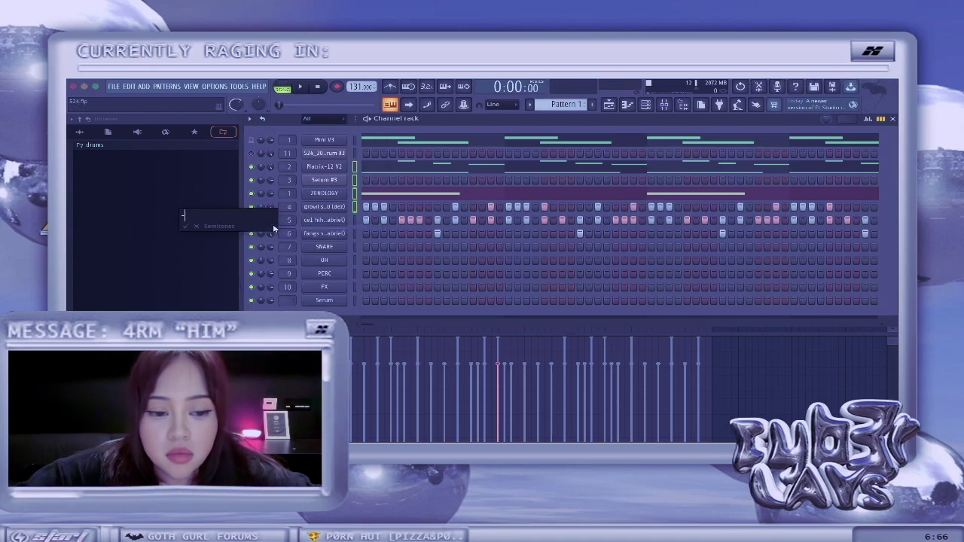
pyautogui.press('space')
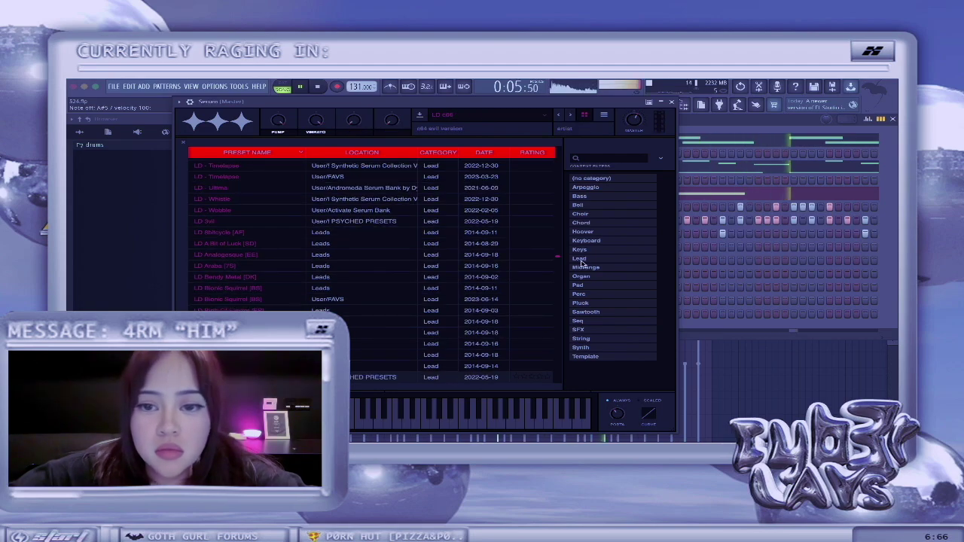
# Filter the Serum presets to the Lead category and try out several lead sounds
pyautogui.click(580, 259)
pyautogui.scroll(-5, 286, 234)
pyautogui.click(274, 248)
pyautogui.click(269, 277)
pyautogui.scroll(-2, 268, 279)
pyautogui.click(267, 279)
pyautogui.scroll(-1, 268, 281)
pyautogui.click(266, 282)
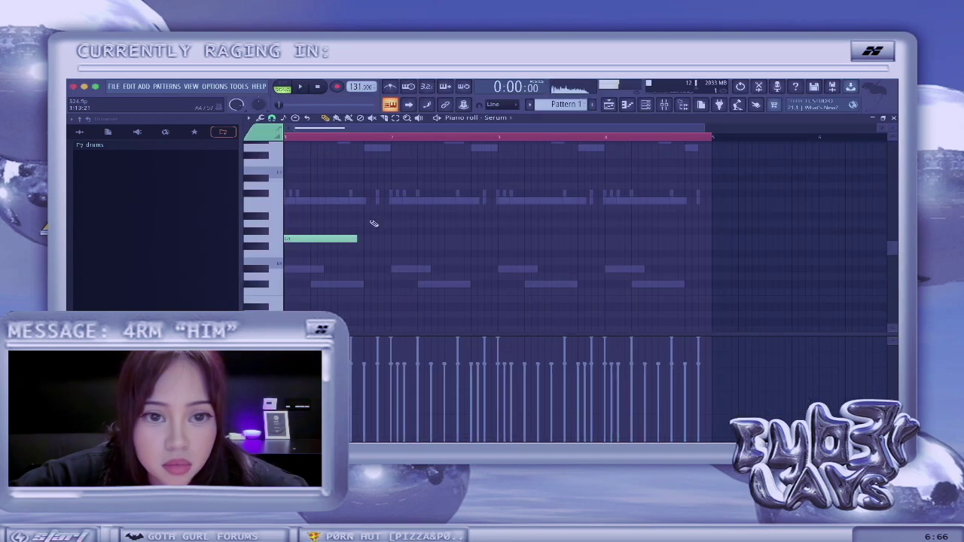
# Add an A#4 note in bar 2 of the Serum part and apply legato so it and G4 each fill a bar
pyautogui.click(369, 217)
pyautogui.press('space')
pyautogui.moveTo(368, 217); pyautogui.dragTo(392, 214)
pyautogui.press('super+a')
pyautogui.press('super+l')
pyautogui.press('space')
pyautogui.press('space')
pyautogui.press('space')
# Duplicate the G4 and A#4 Serum notes into bars 3 and 4, play them and return to the channel rack
pyautogui.hotkey('ctrl', 'b')
pyautogui.press('space')
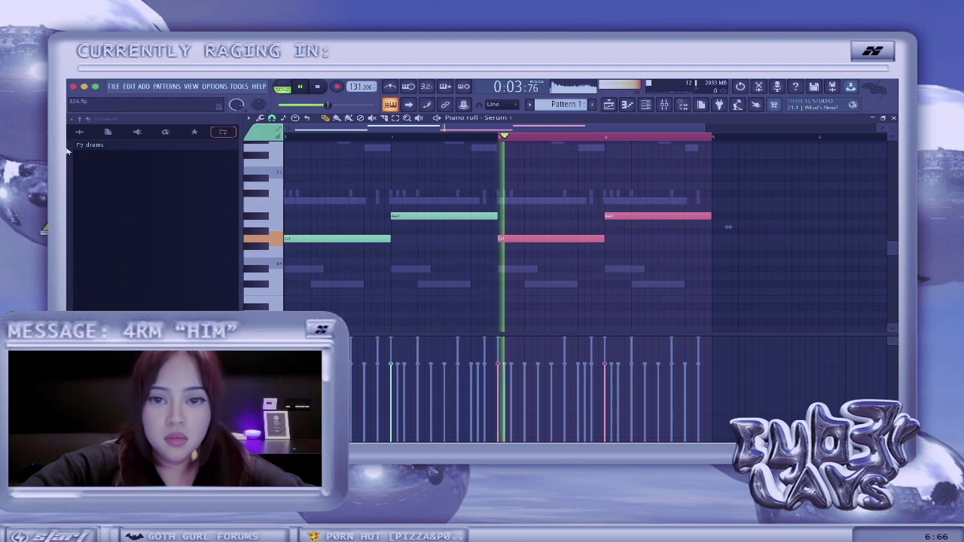
pyautogui.click(645, 105)
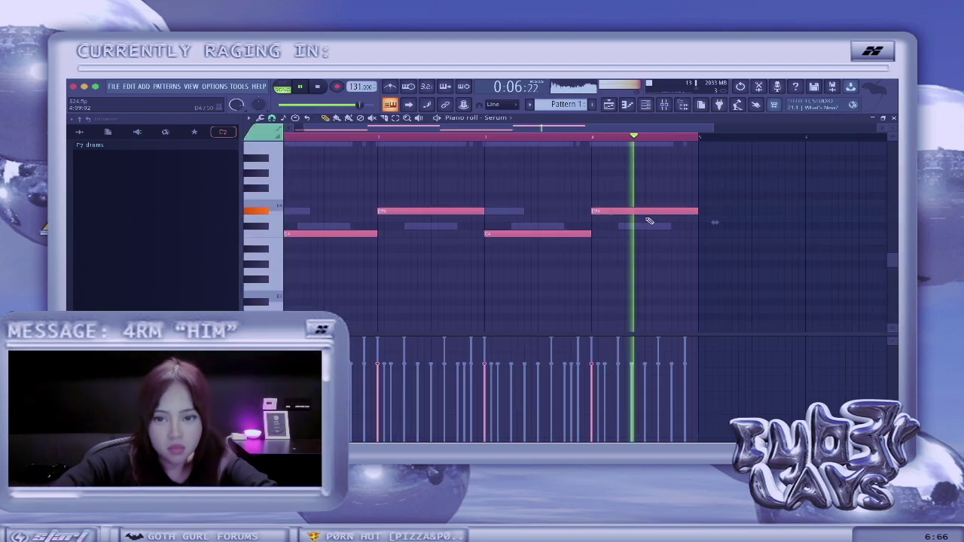
# Load a saintgabriel snare sample into the PERC channel, audition it against the pattern and place snare steps in bar 2
pyautogui.moveTo(649, 221); pyautogui.dragTo(458, 227)
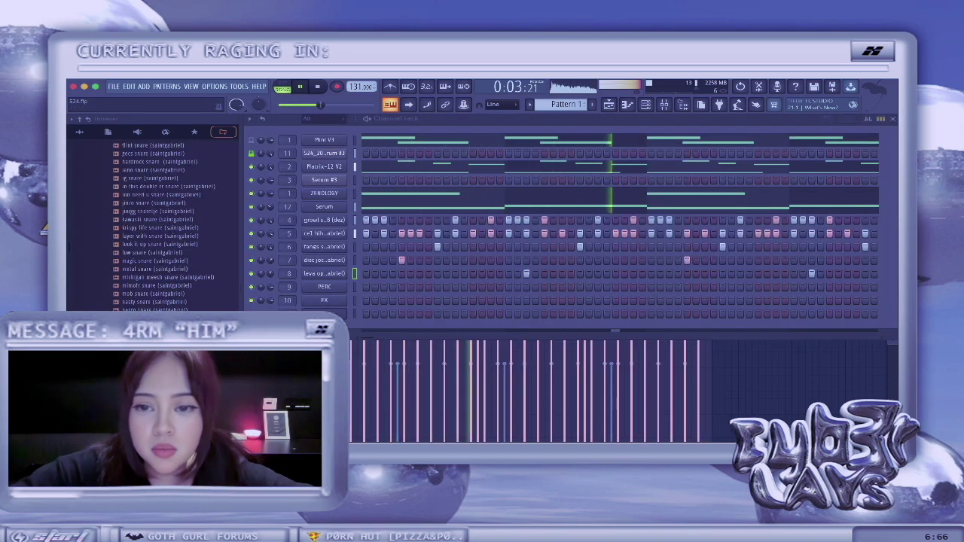
pyautogui.press('space')
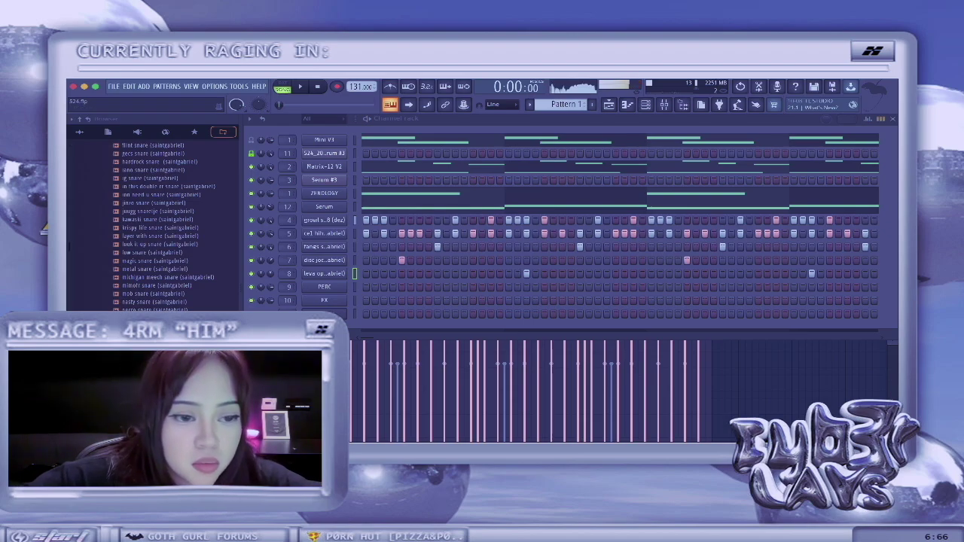
pyautogui.moveTo(319, 294); pyautogui.dragTo(322, 289)
pyautogui.press('space')
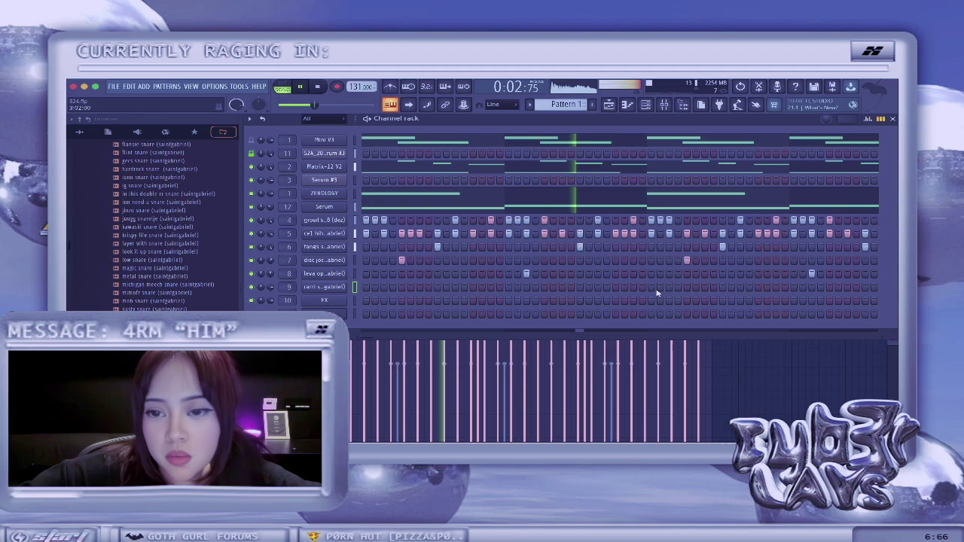
pyautogui.press('space')
pyautogui.press('space')
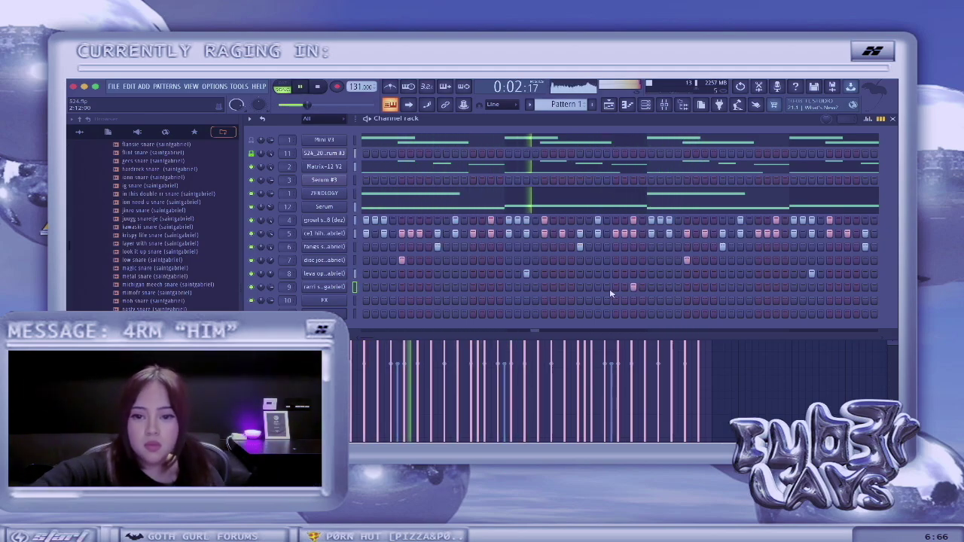
pyautogui.click(597, 287)
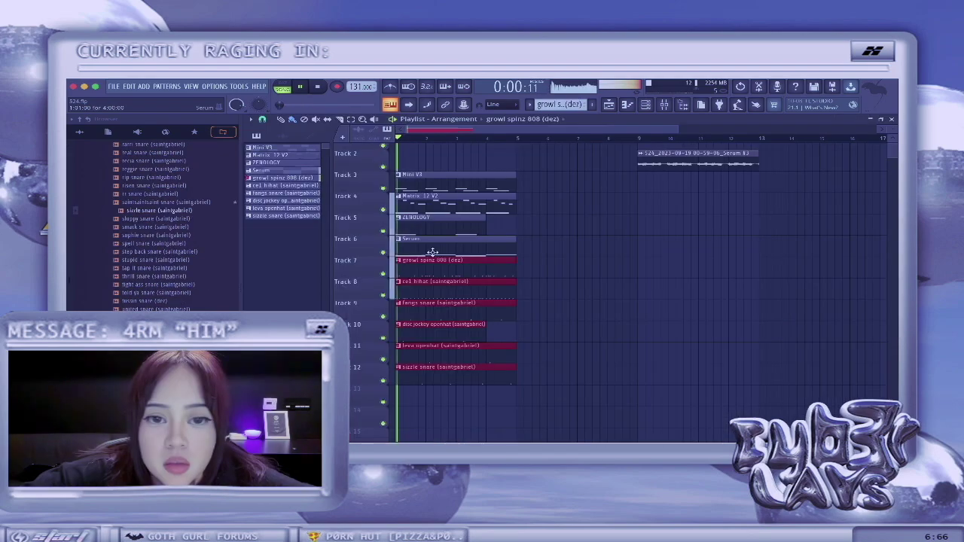
# Arrange the per-channel pattern clips and the Serum #3 audio clip across the playlist tracks into a full song of about 112 bars
pyautogui.moveTo(437, 251); pyautogui.dragTo(579, 249)
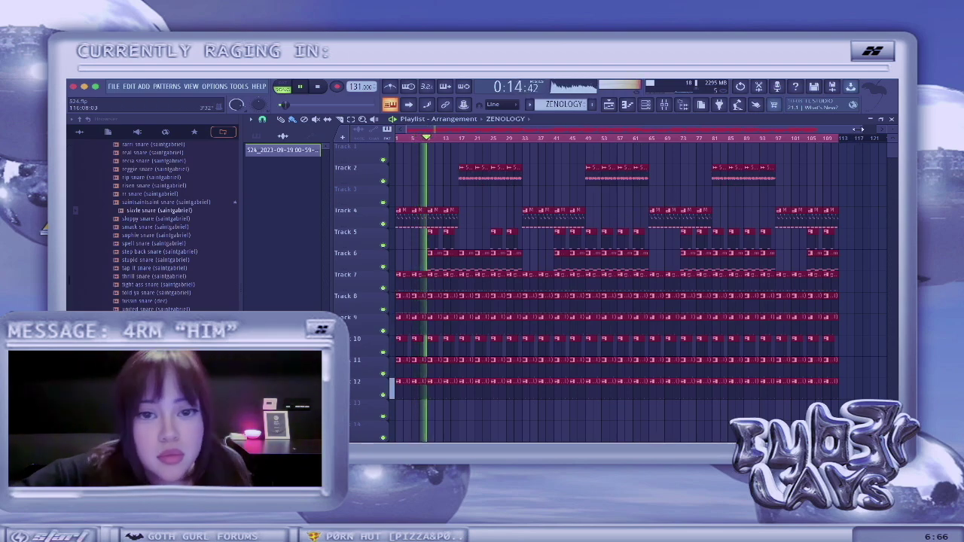
pyautogui.click(647, 105)
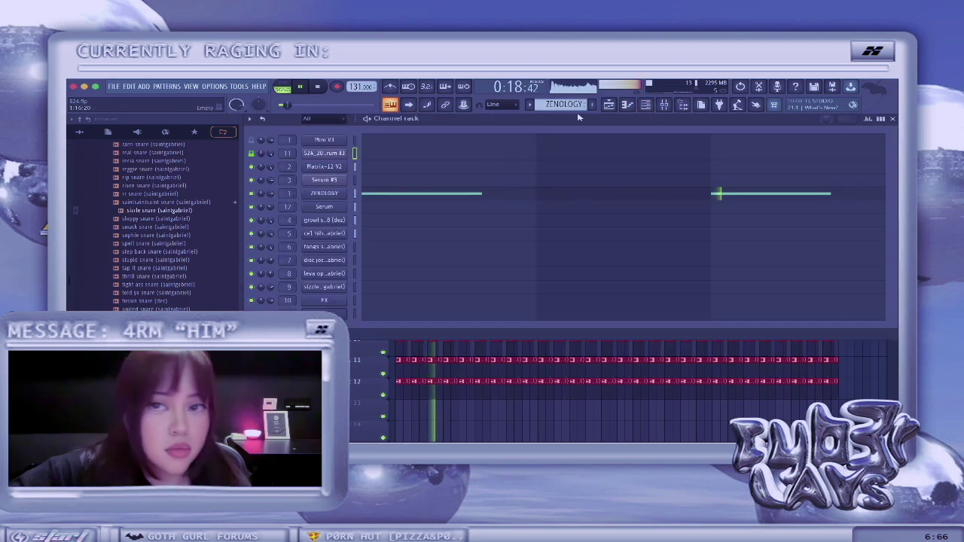
pyautogui.click(617, 106)
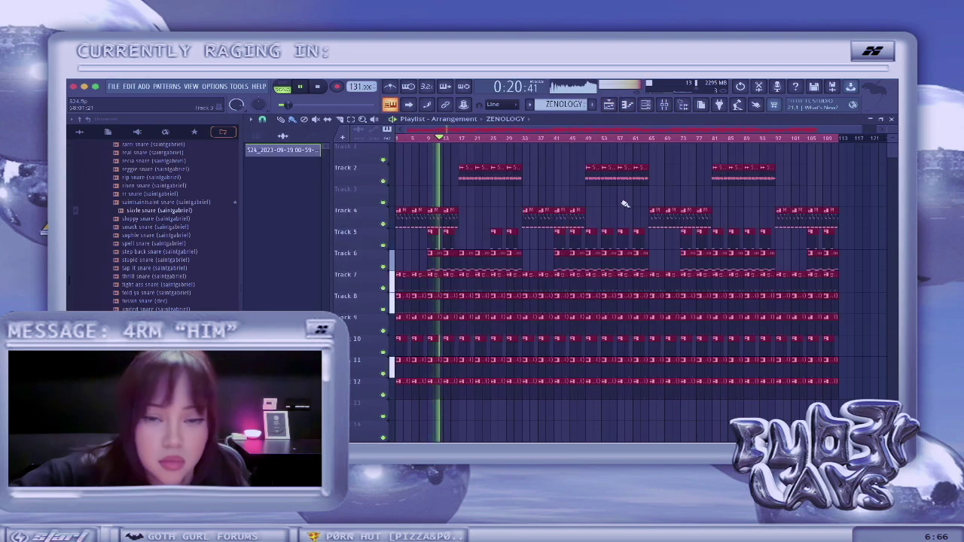
pyautogui.moveTo(860, 127)
pyautogui.mouseDown()
pyautogui.moveTo(850, 127)
pyautogui.moveTo(858, 130)
pyautogui.mouseUp()
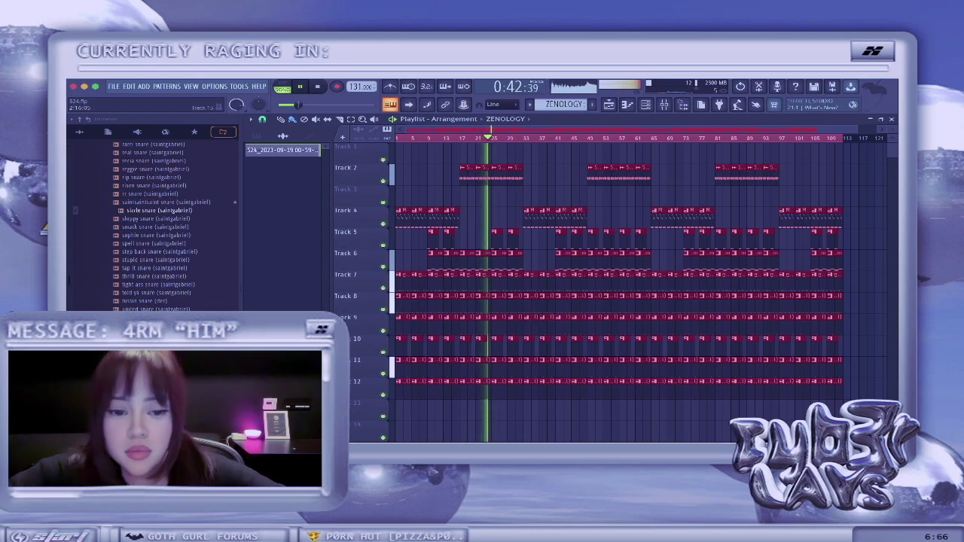
# Switch to the Streamlabs Desktop window
pyautogui.press('super+Tab')
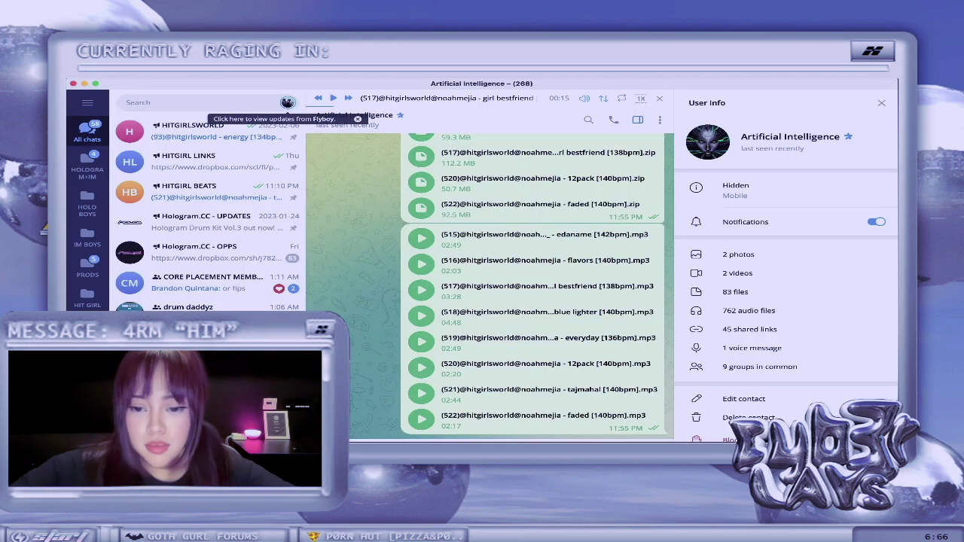
pyautogui.press('super+Tab')
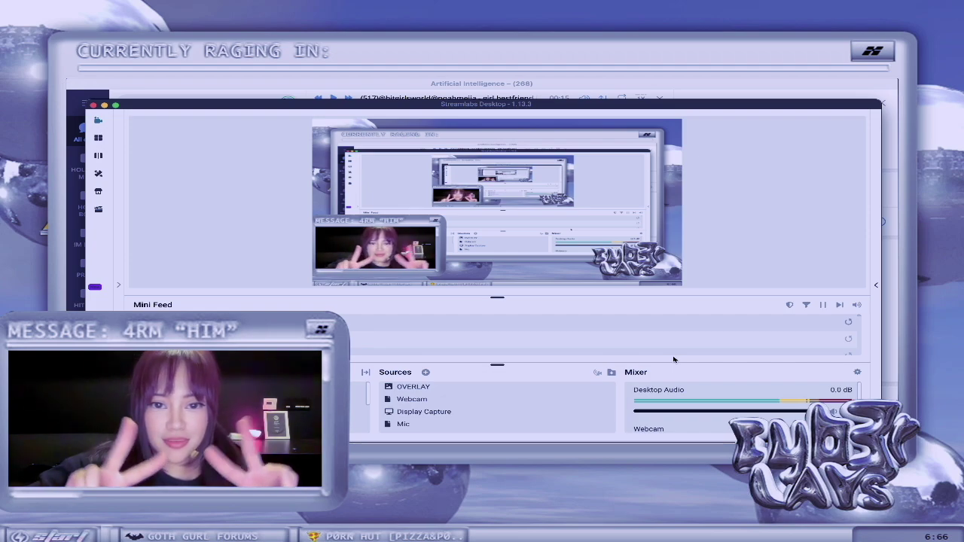